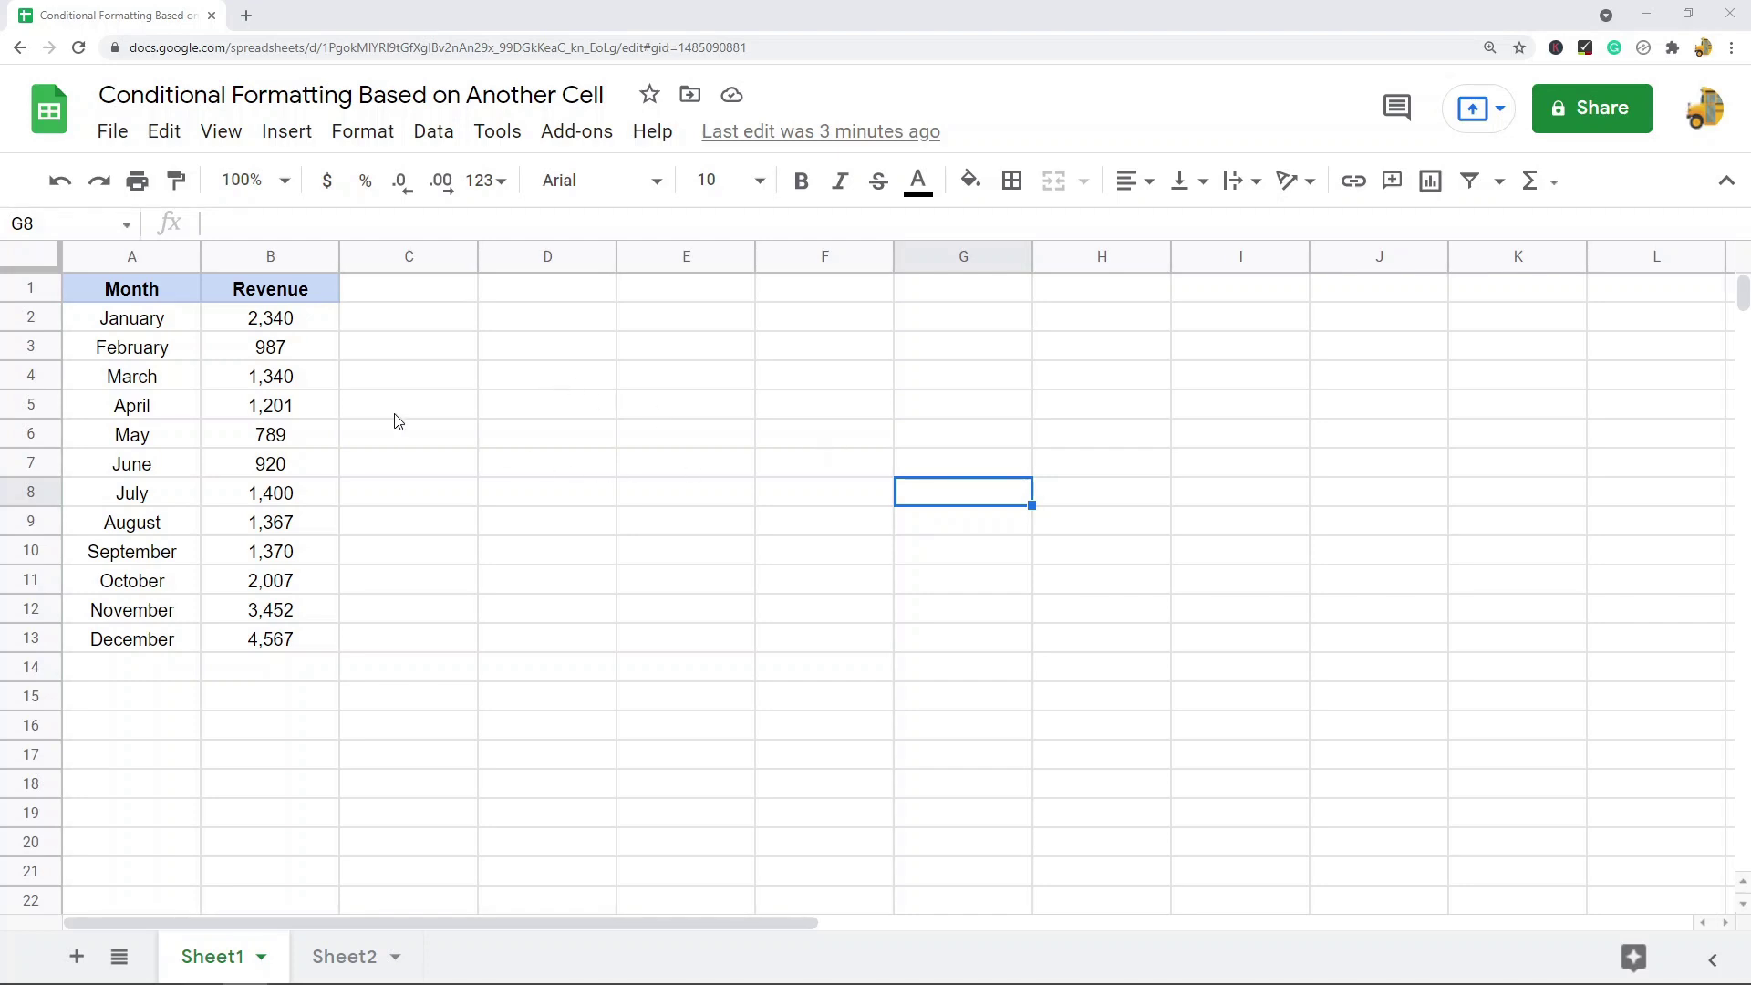
# Examine the Month and Revenue columns in rows 1 to 13 of the monthly revenue table.
pyautogui.moveTo(160, 292); pyautogui.dragTo(173, 643)
pyautogui.moveTo(291, 302); pyautogui.dragTo(292, 641)
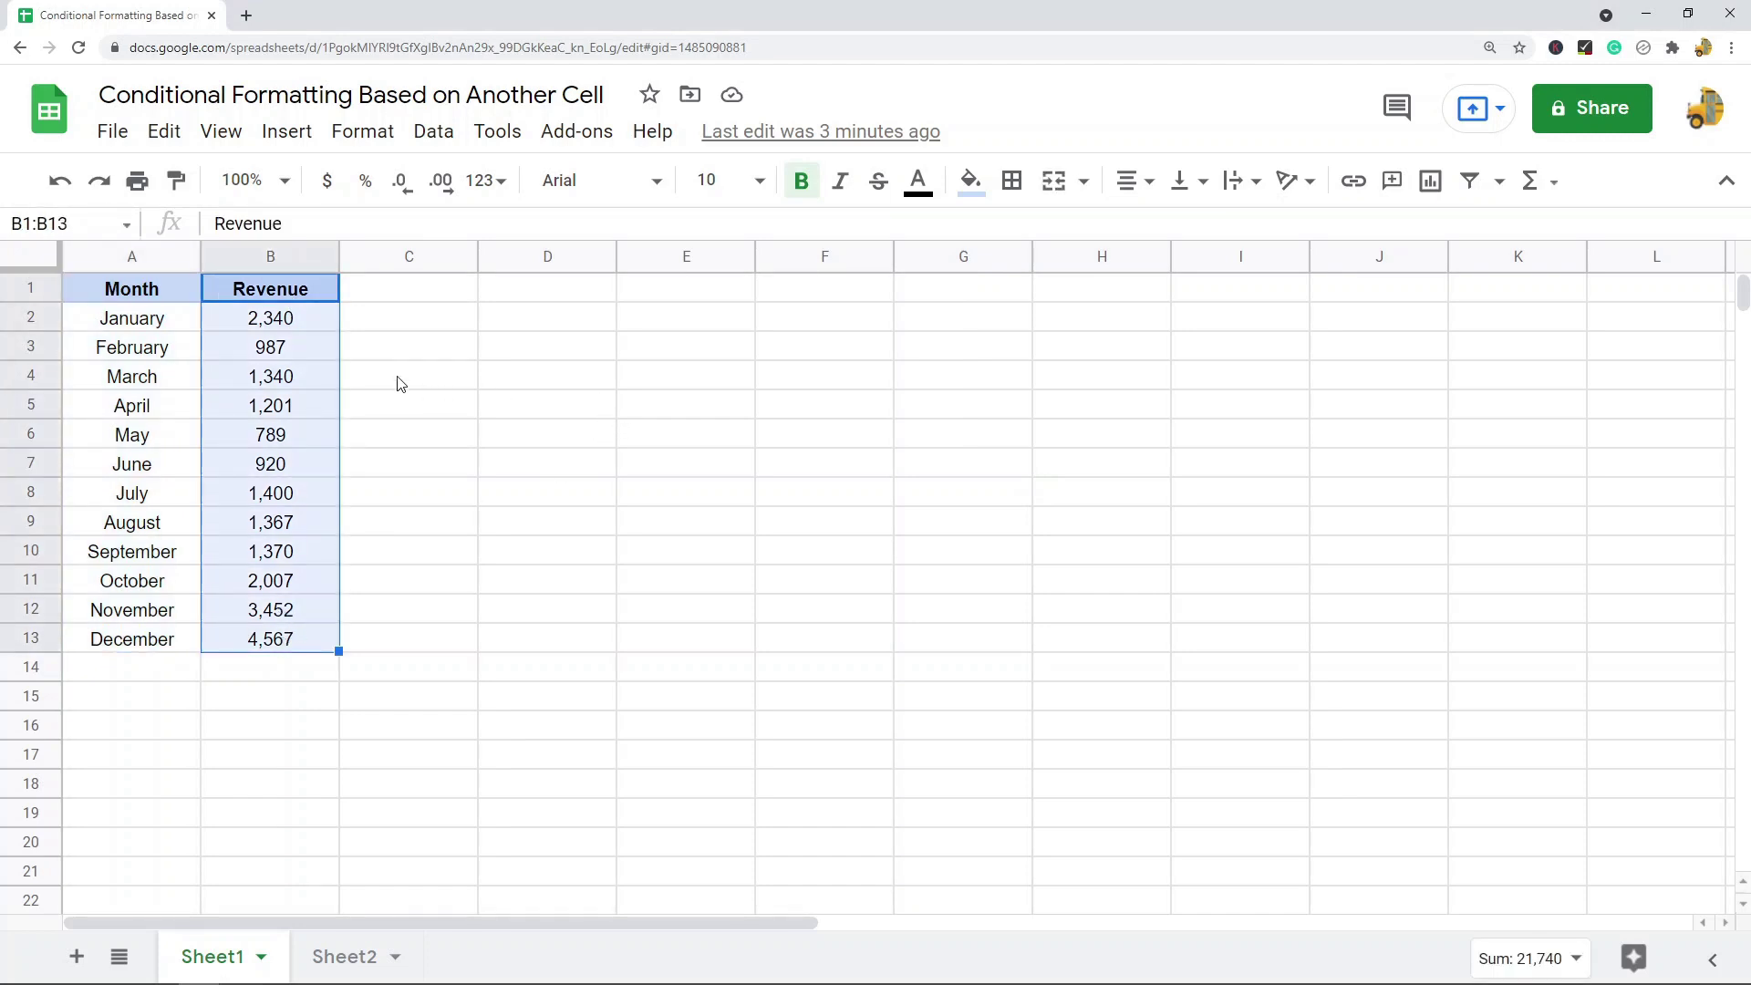
pyautogui.click(526, 445)
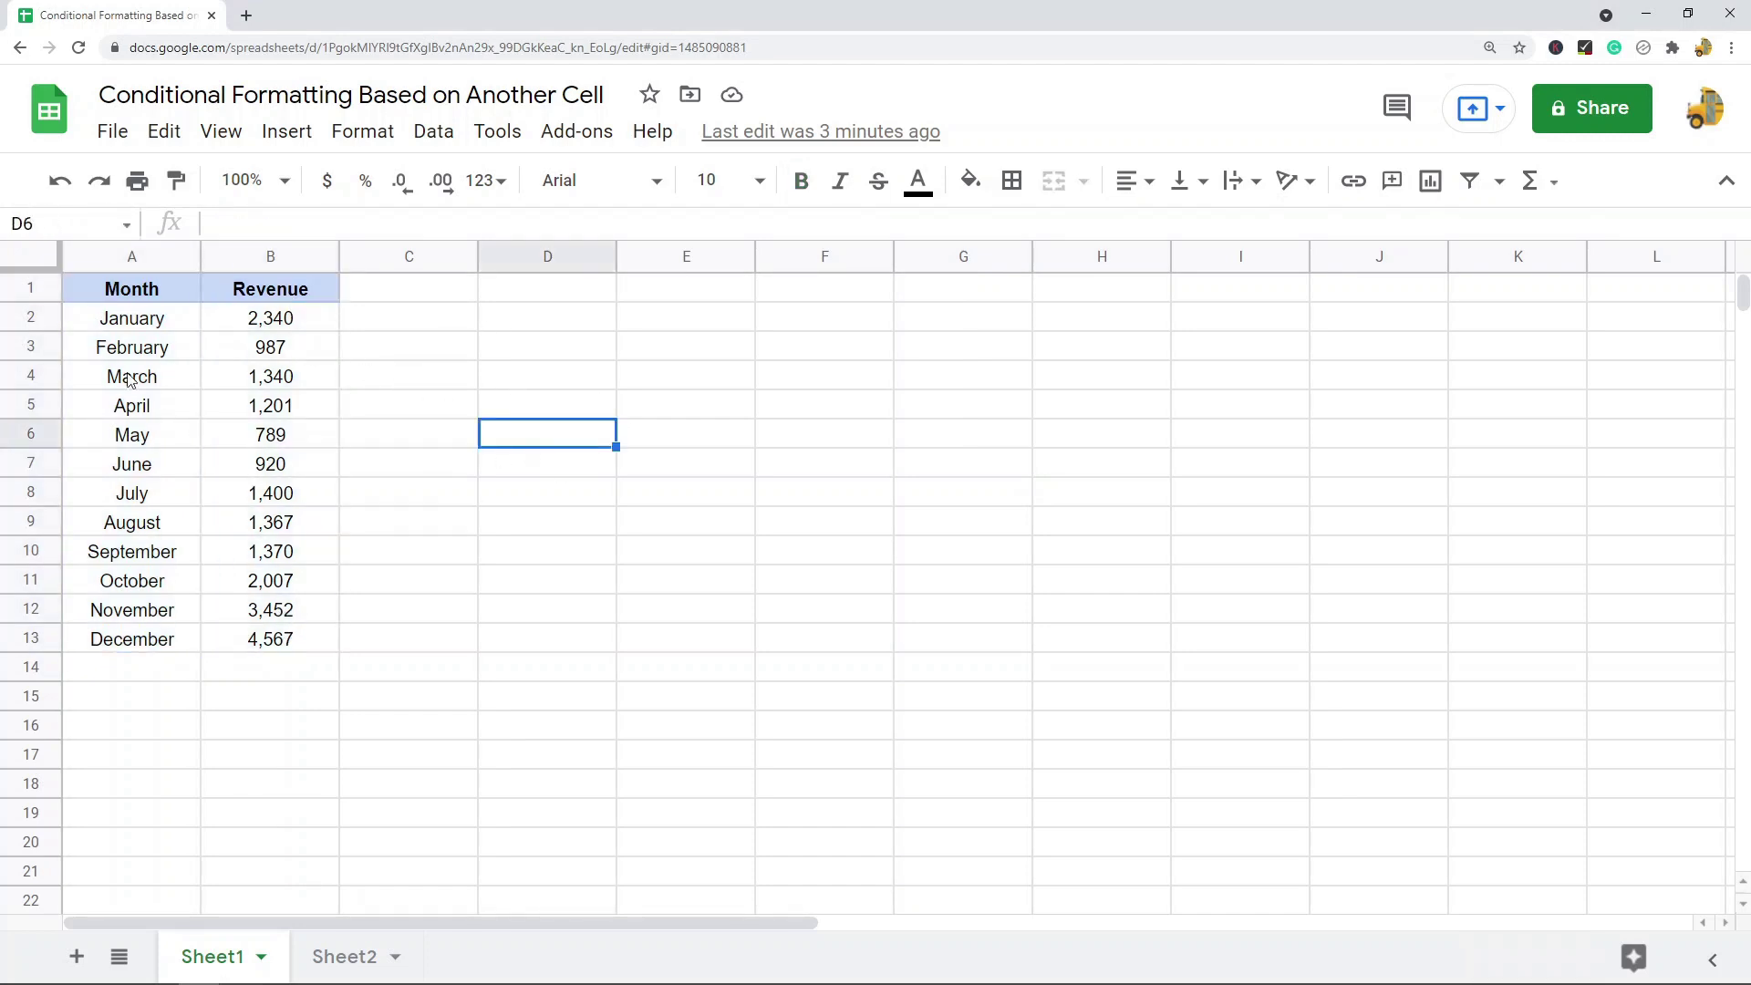
pyautogui.moveTo(139, 316); pyautogui.dragTo(144, 654)
pyautogui.click(294, 317)
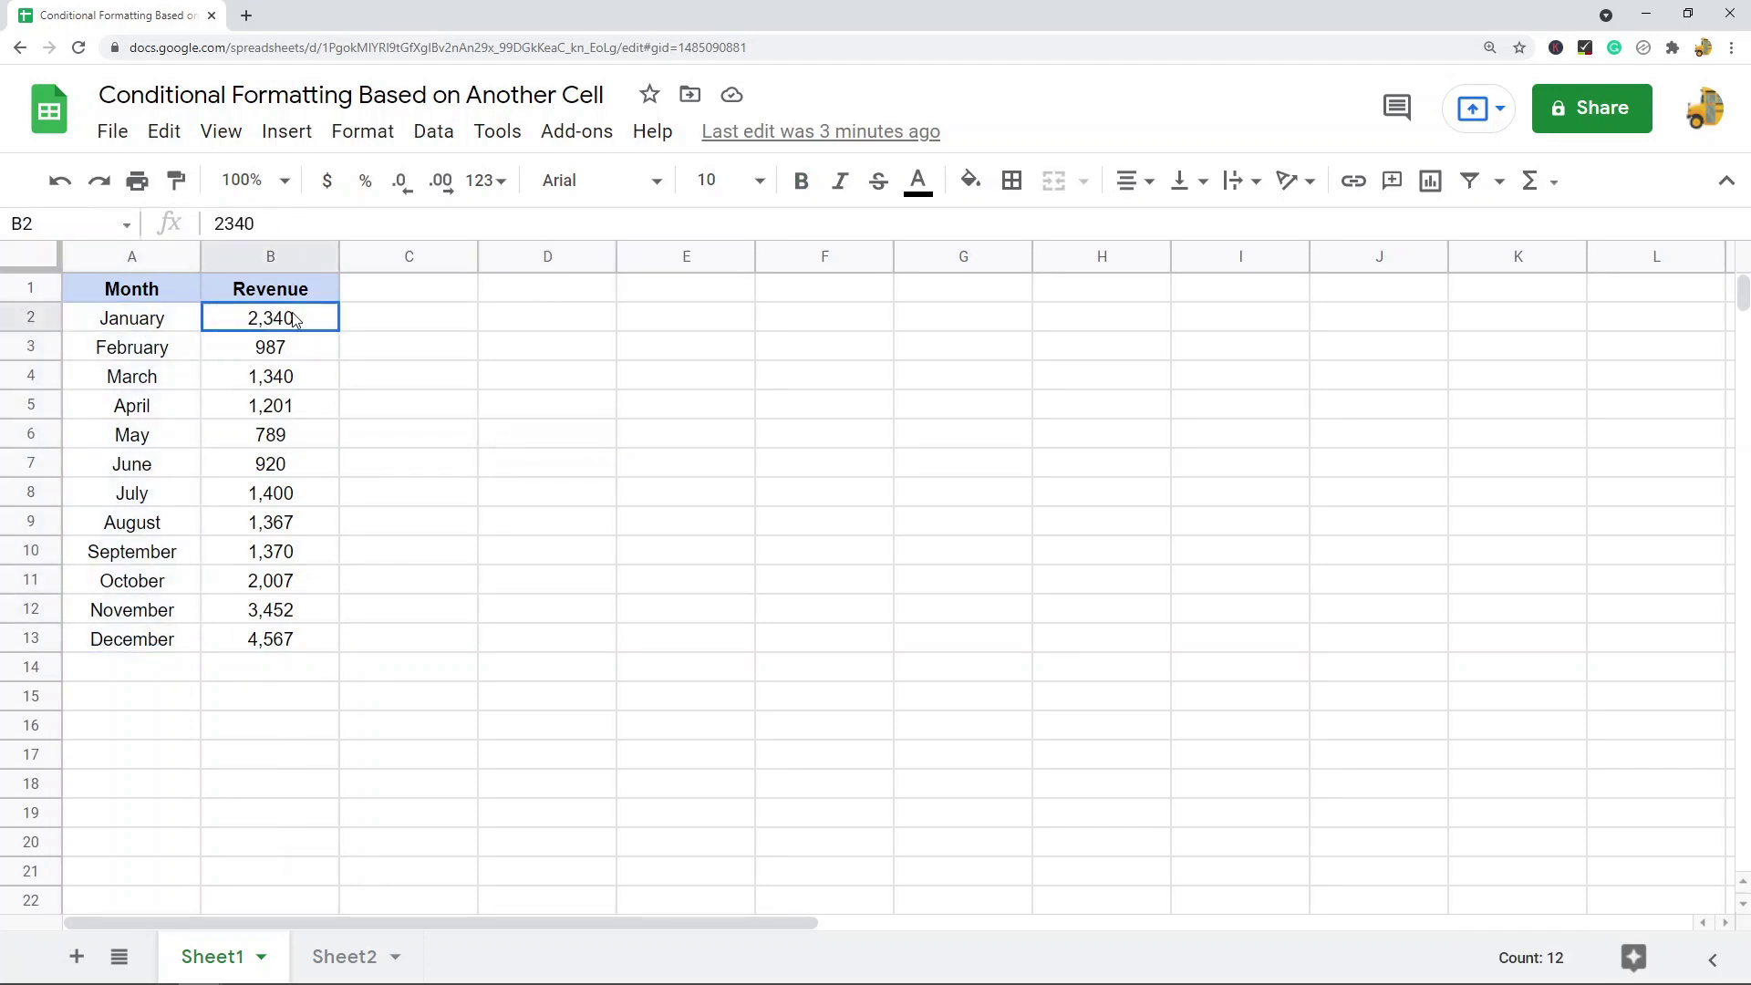
pyautogui.moveTo(294, 317); pyautogui.dragTo(313, 654)
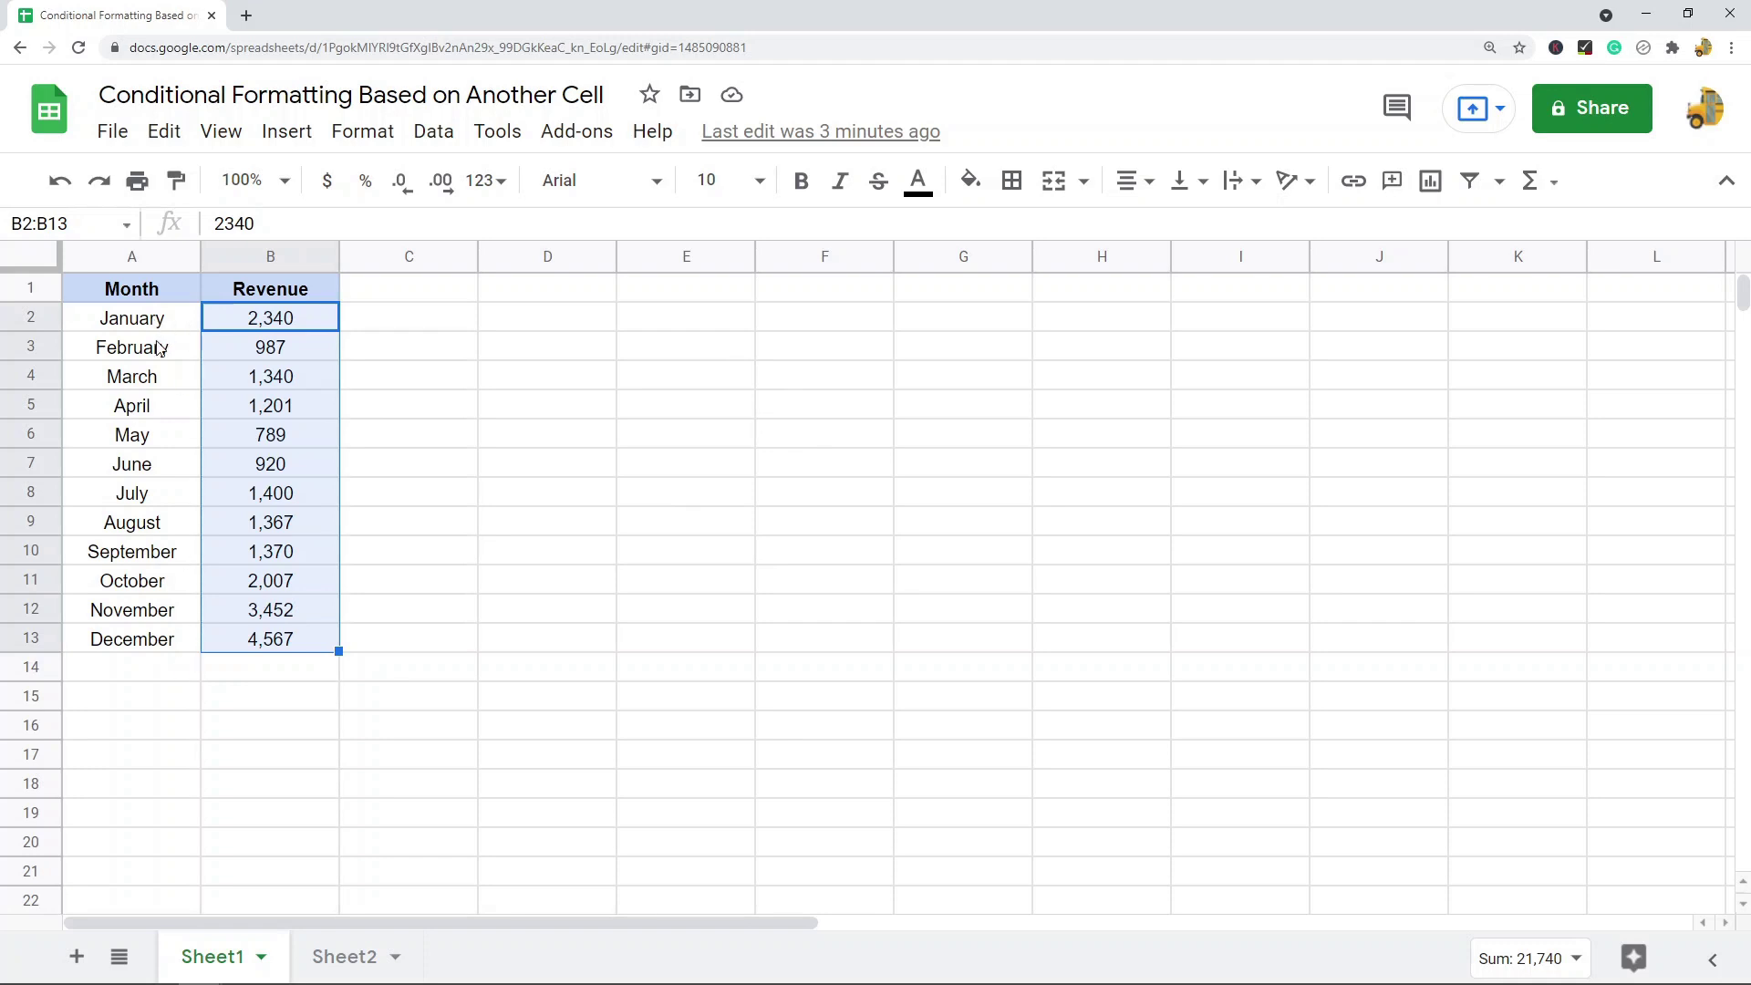
pyautogui.moveTo(132, 319); pyautogui.dragTo(142, 657)
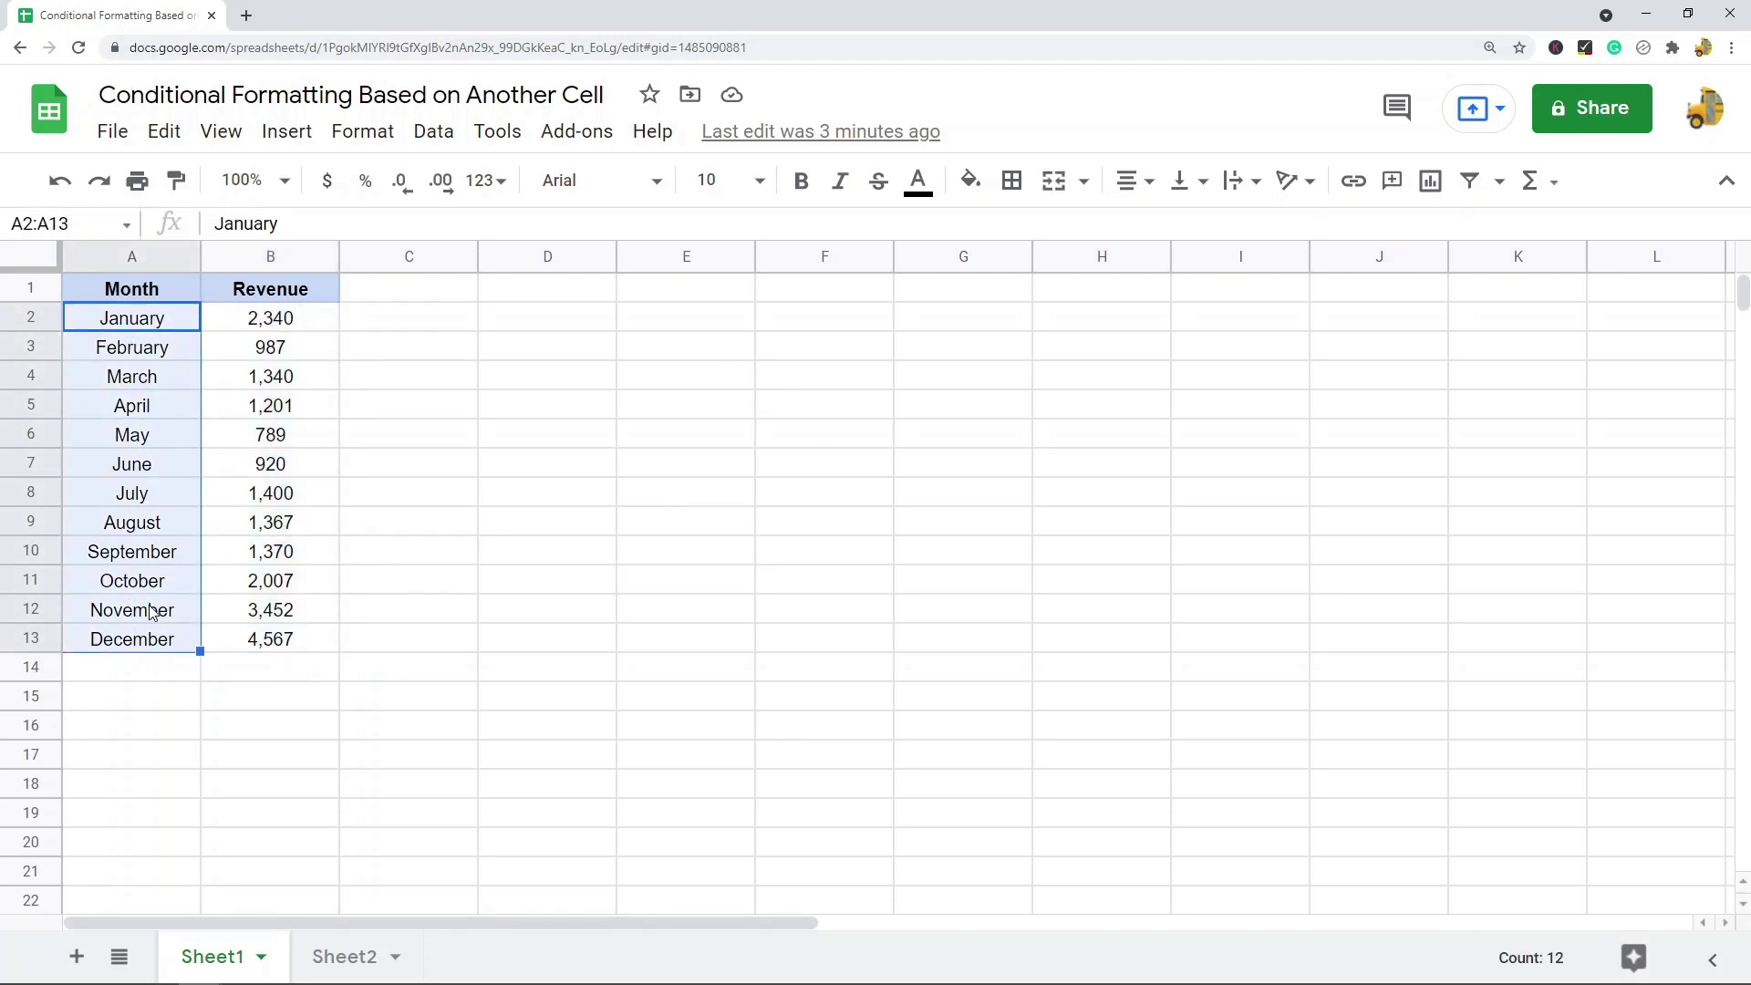
pyautogui.click(286, 326)
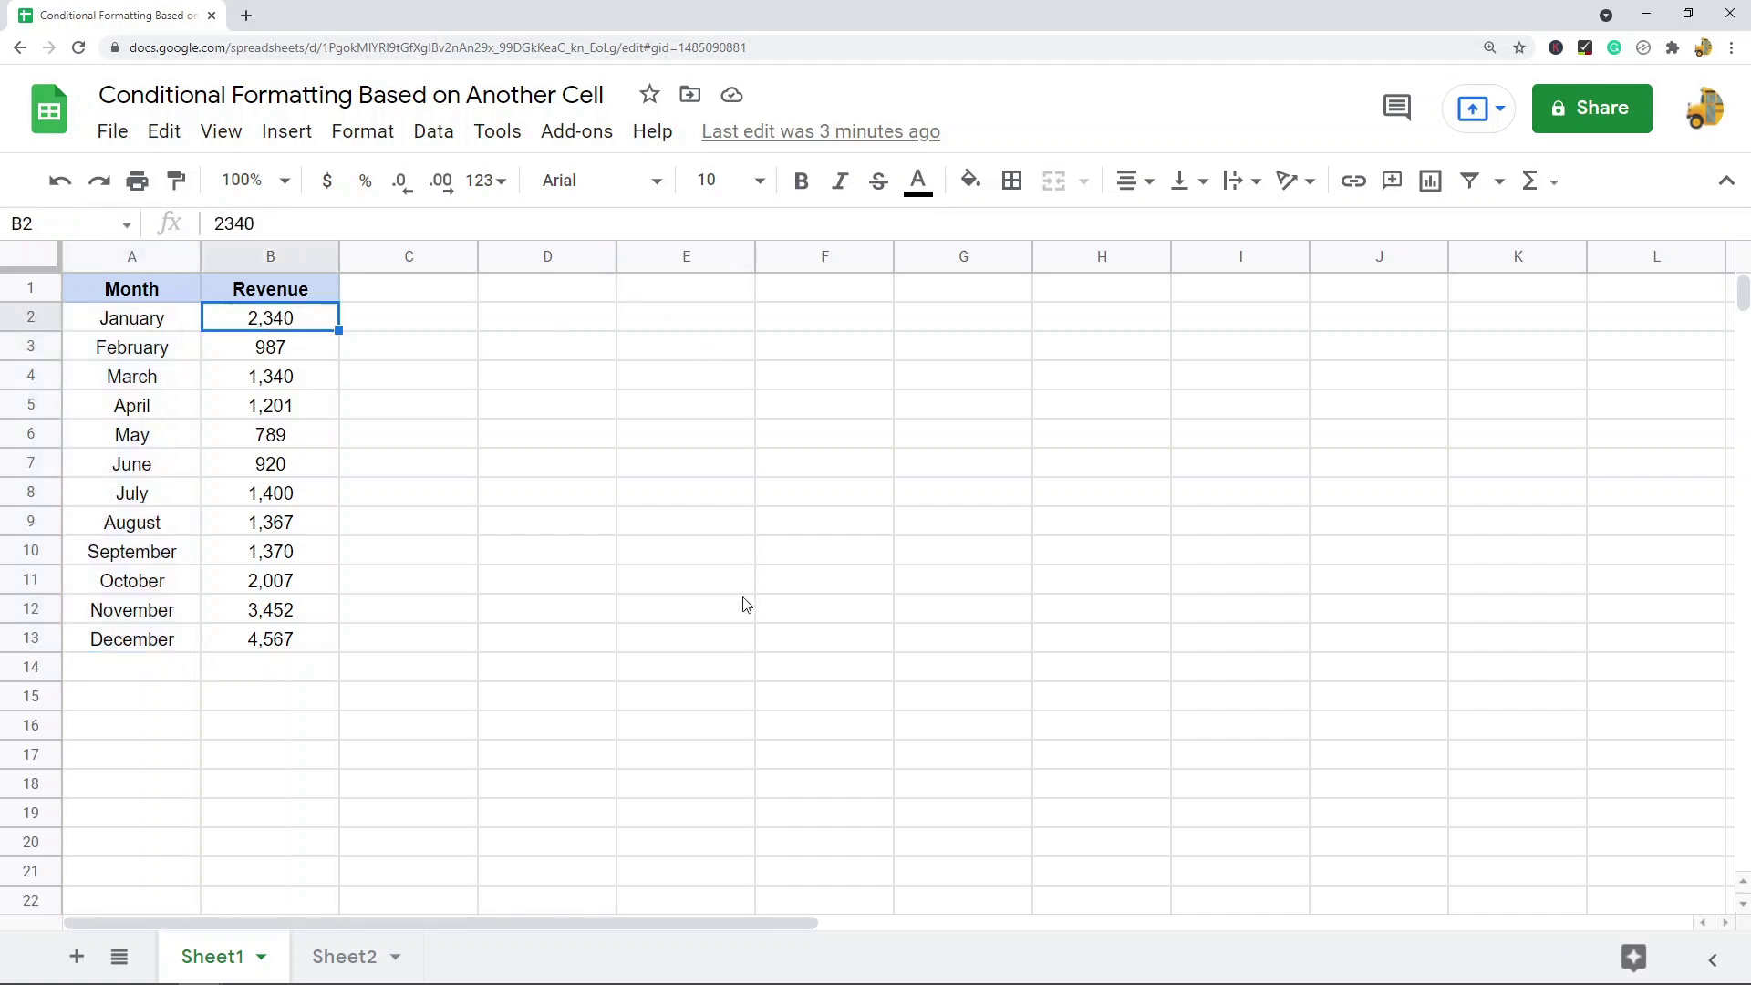
# Create a conditional formatting rule for the months in A2:A13 using the custom formula =B2>2000.
pyautogui.moveTo(127, 326); pyautogui.dragTo(134, 642)
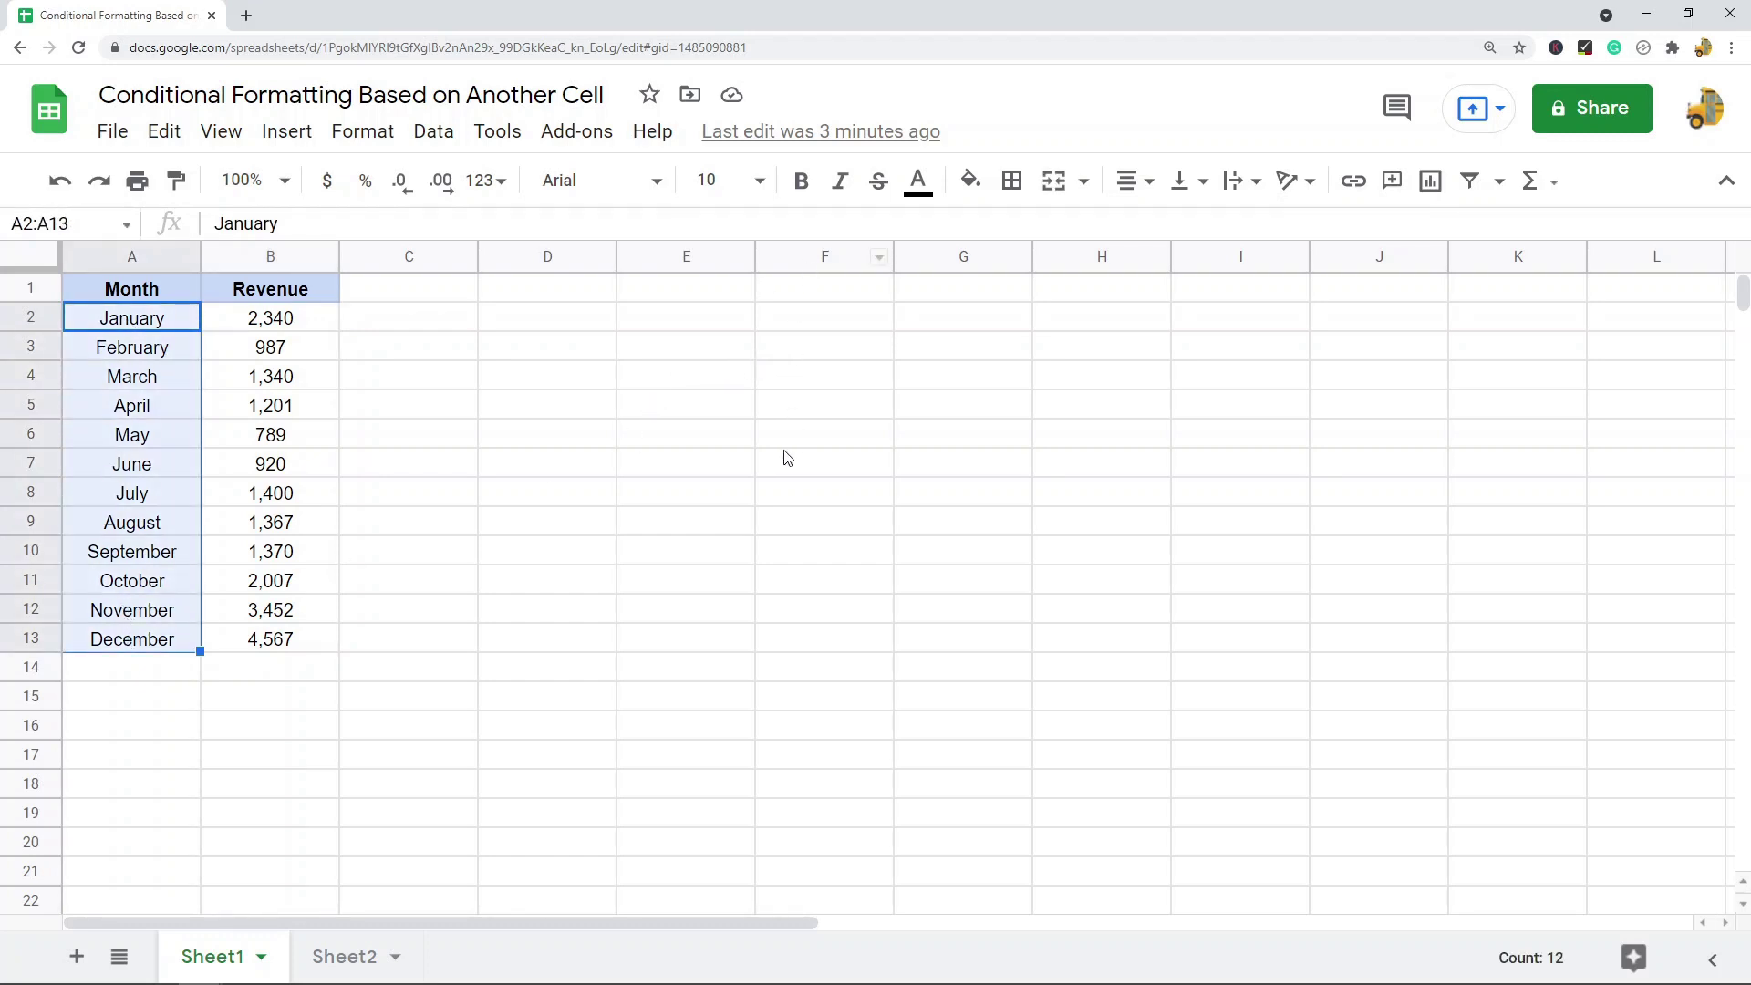
pyautogui.click(351, 132)
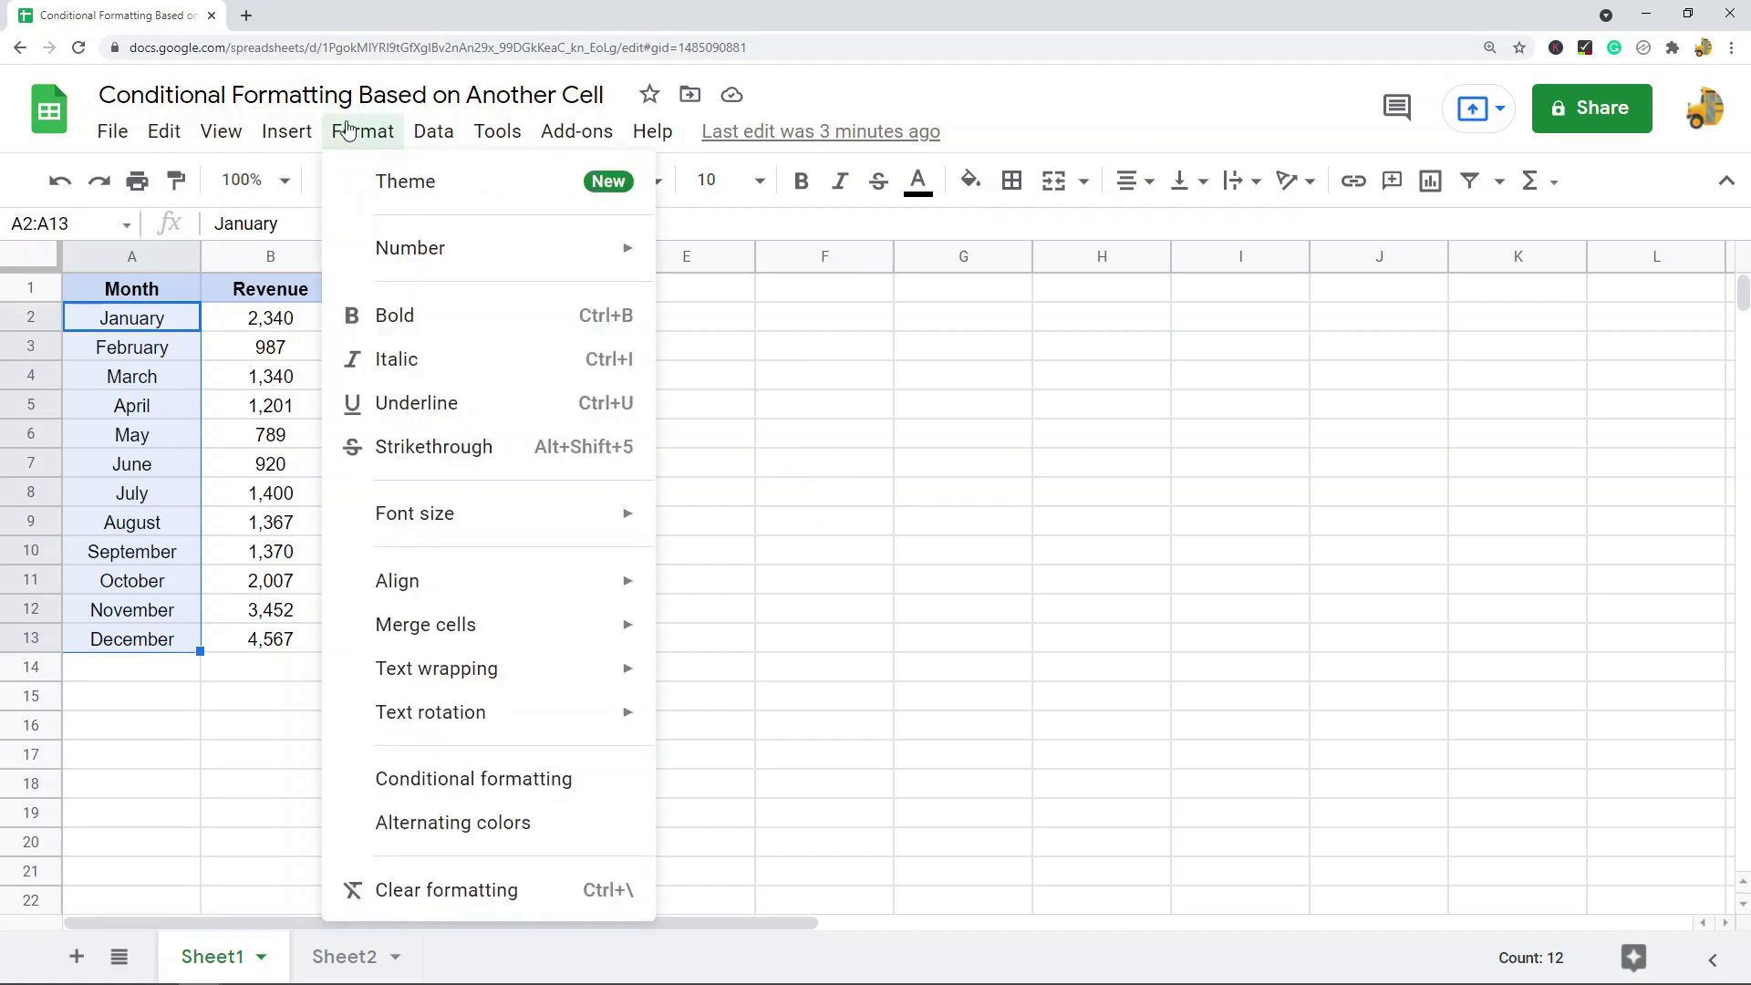
pyautogui.click(513, 778)
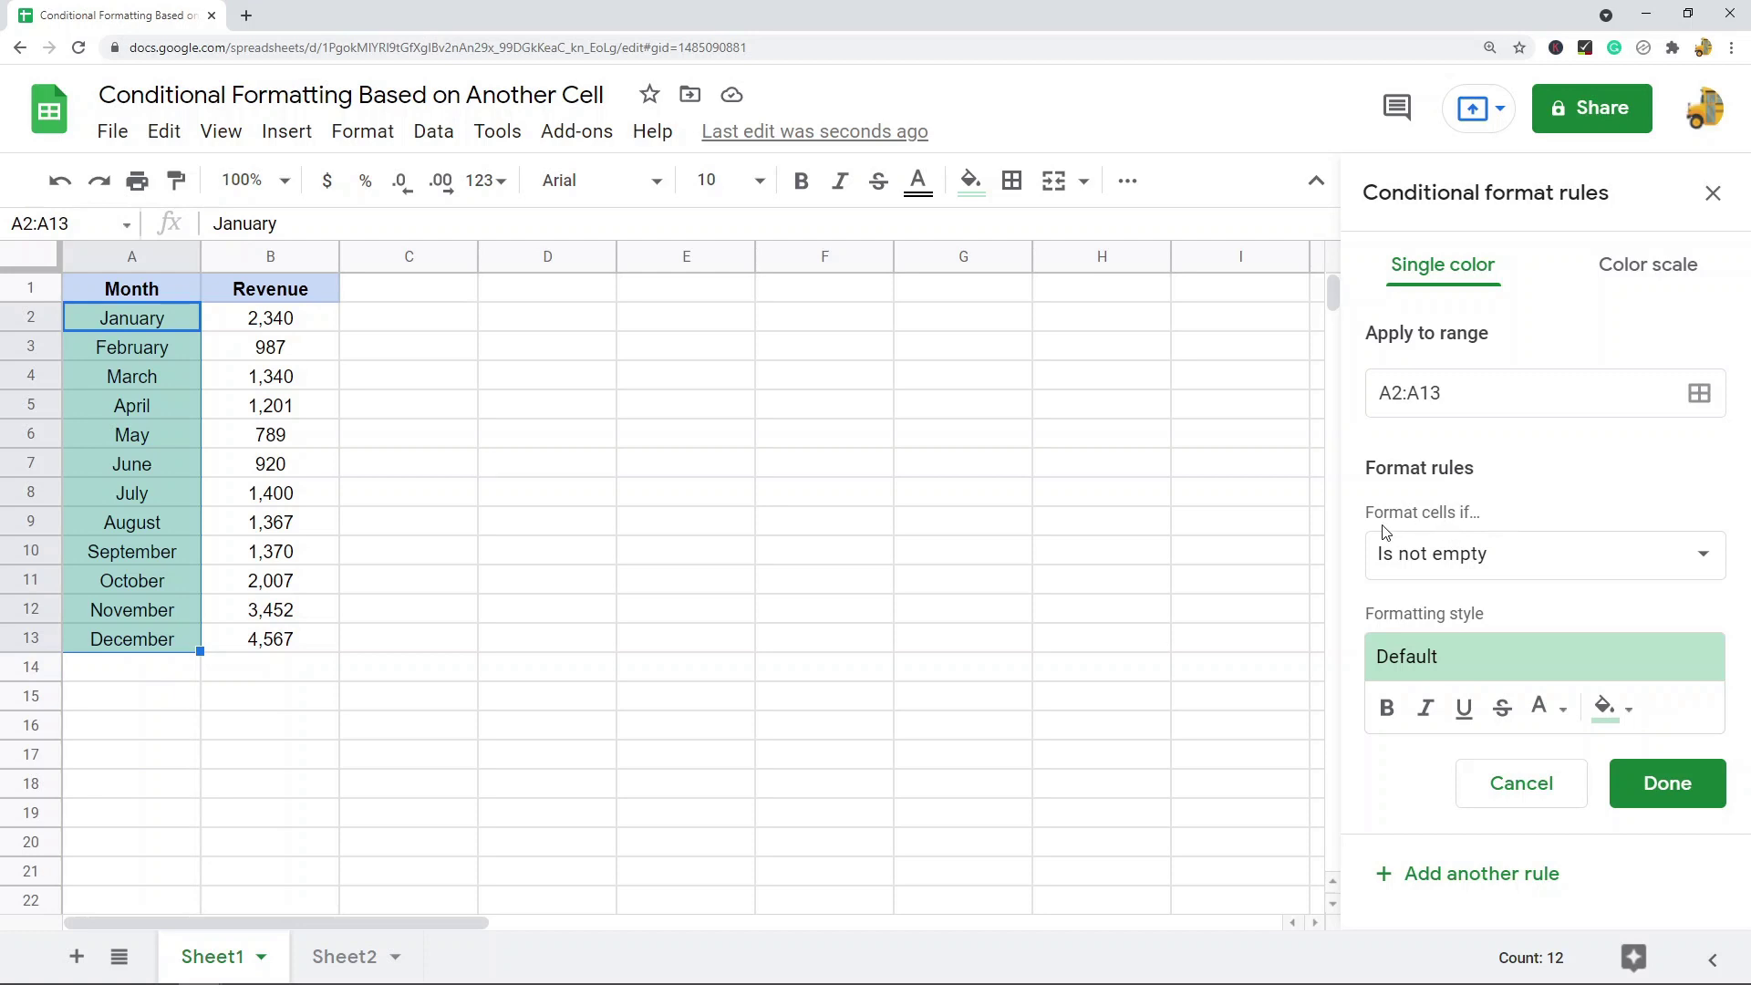
pyautogui.click(1617, 560)
pyautogui.moveTo(1629, 512); pyautogui.dragTo(1631, 786)
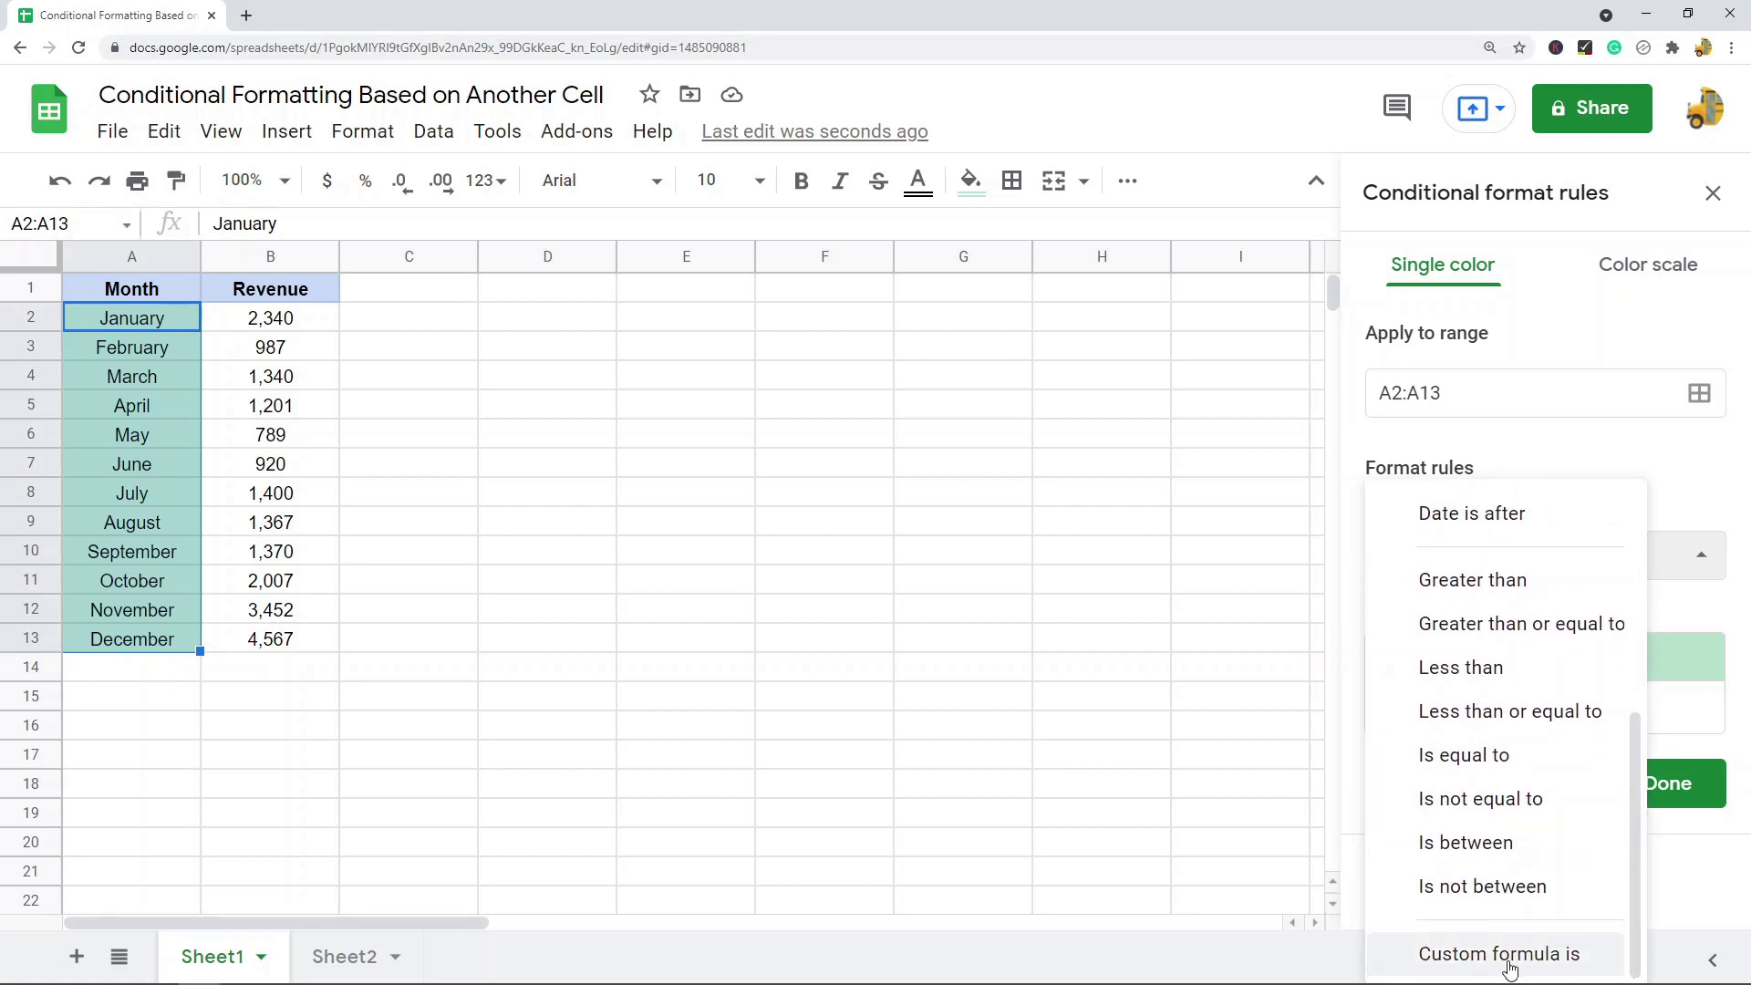
pyautogui.click(1555, 954)
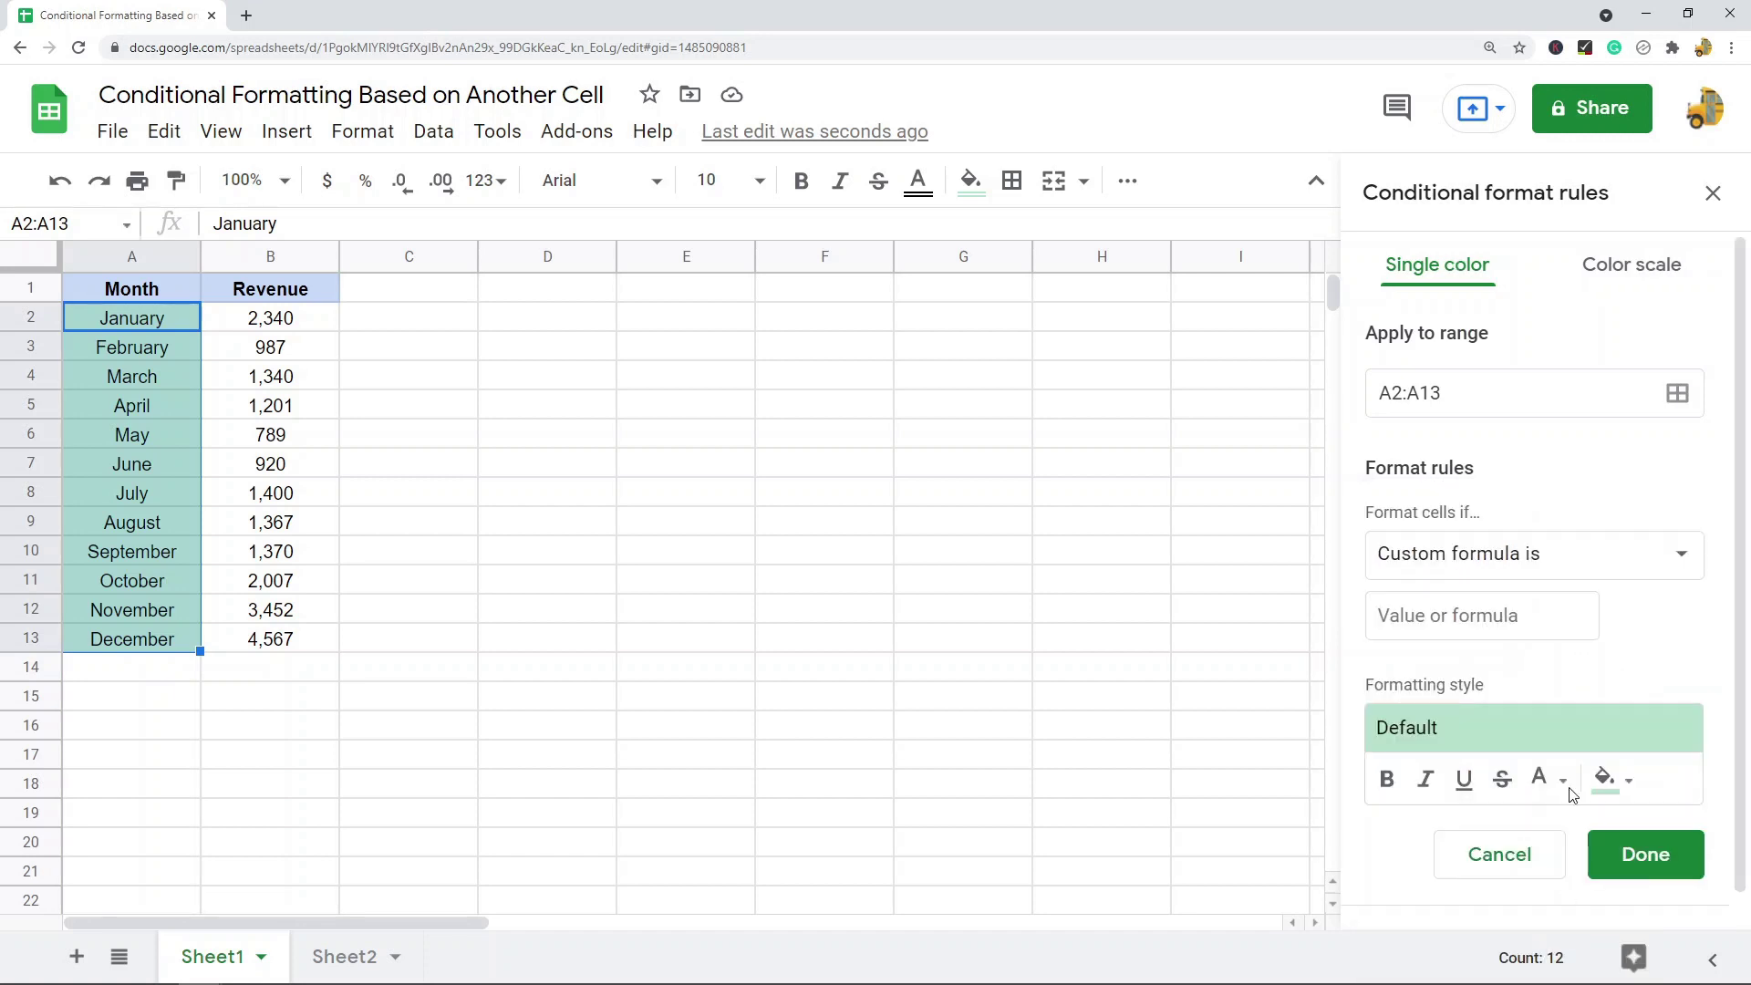
pyautogui.click(1474, 609)
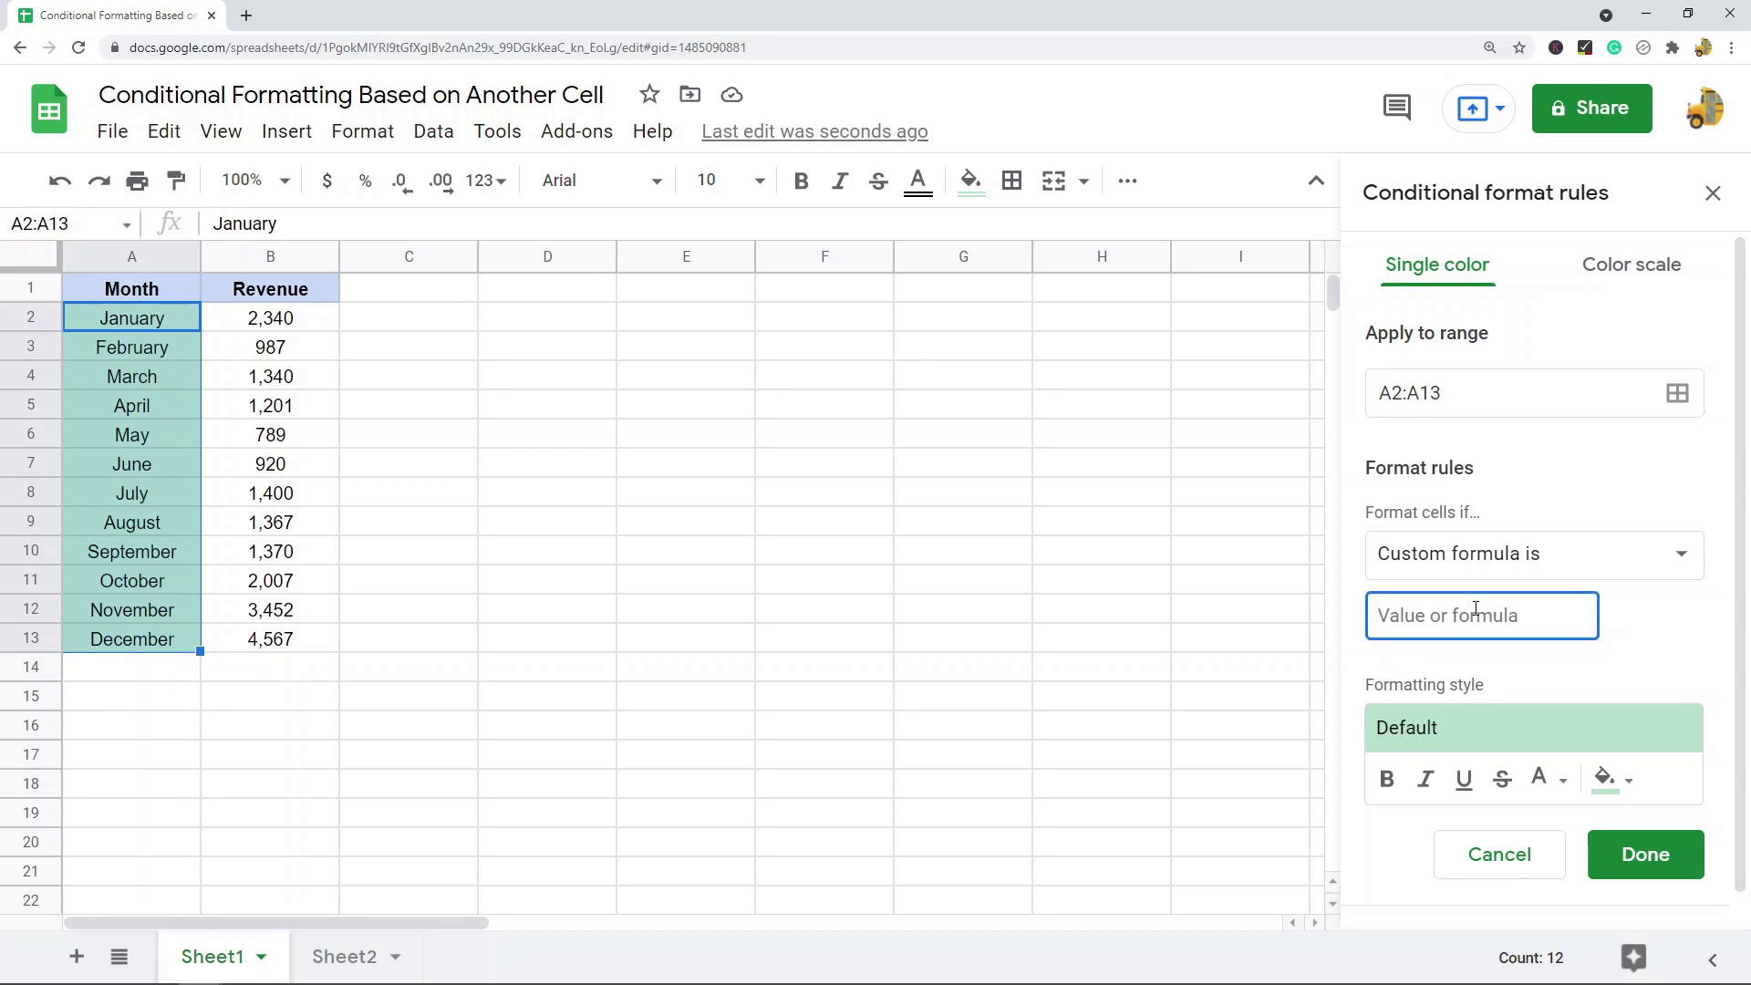
pyautogui.write('=B2')
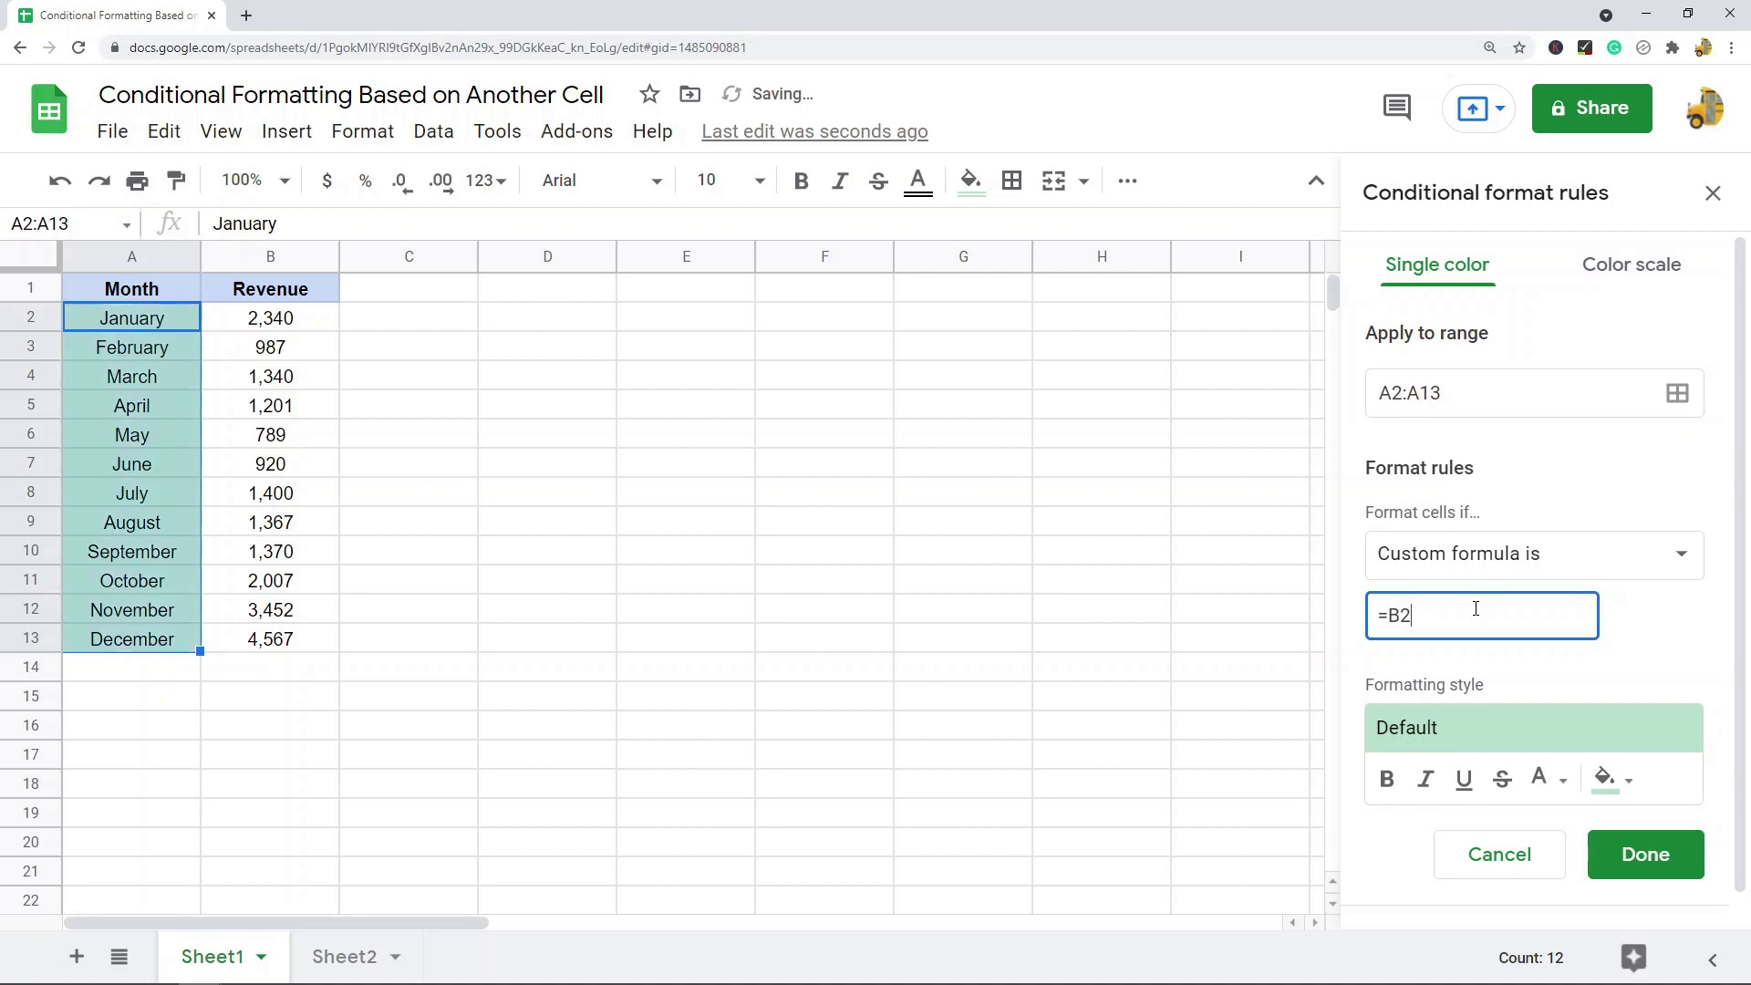
pyautogui.write('>2000')
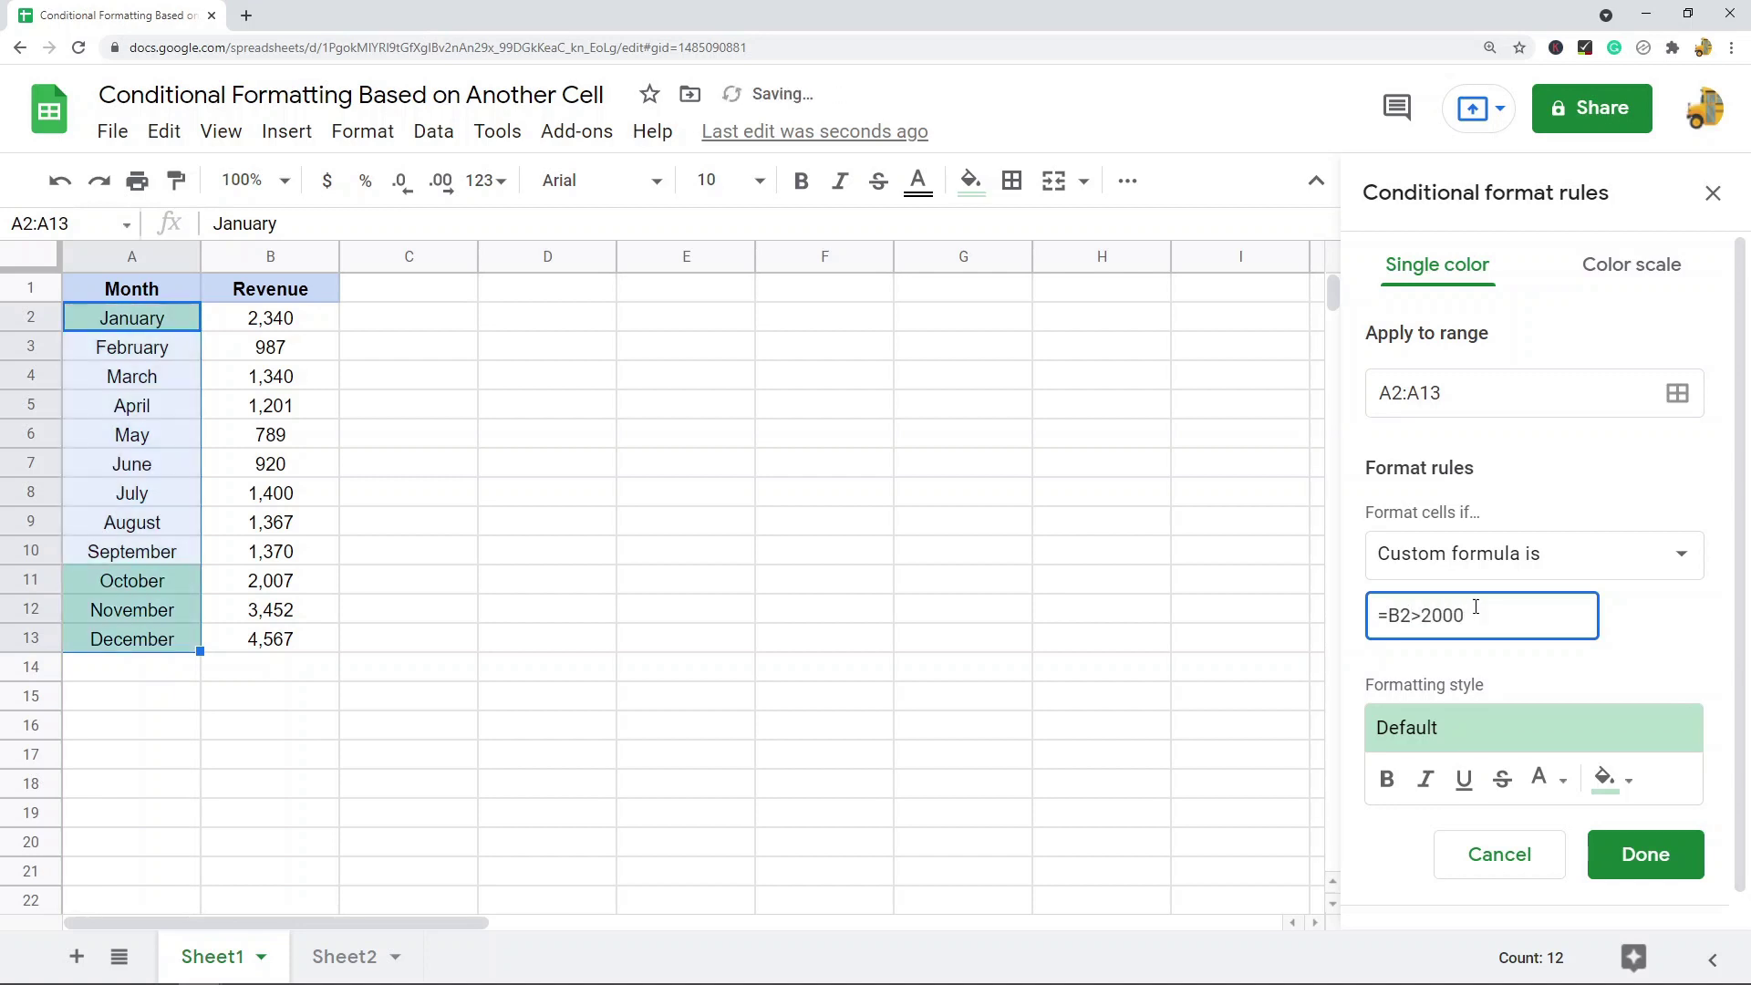
# Give the revenue rule a light green fill, save it and close the conditional format rules.
pyautogui.click(1605, 778)
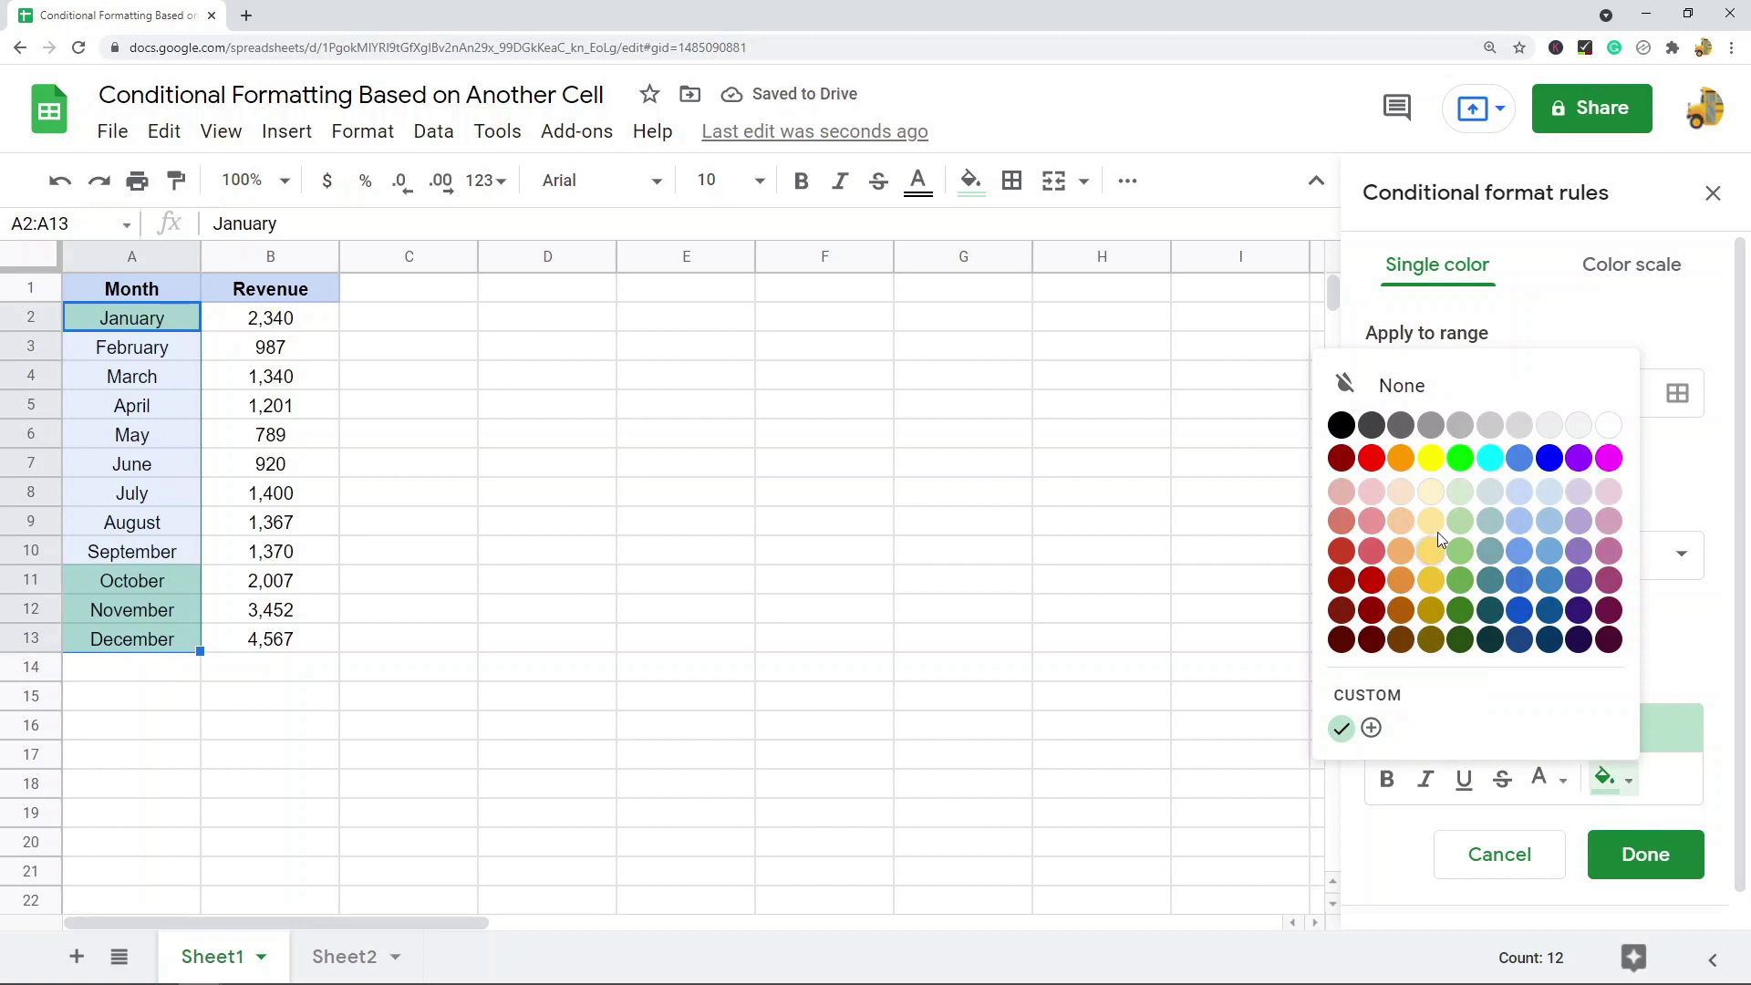
pyautogui.click(1460, 504)
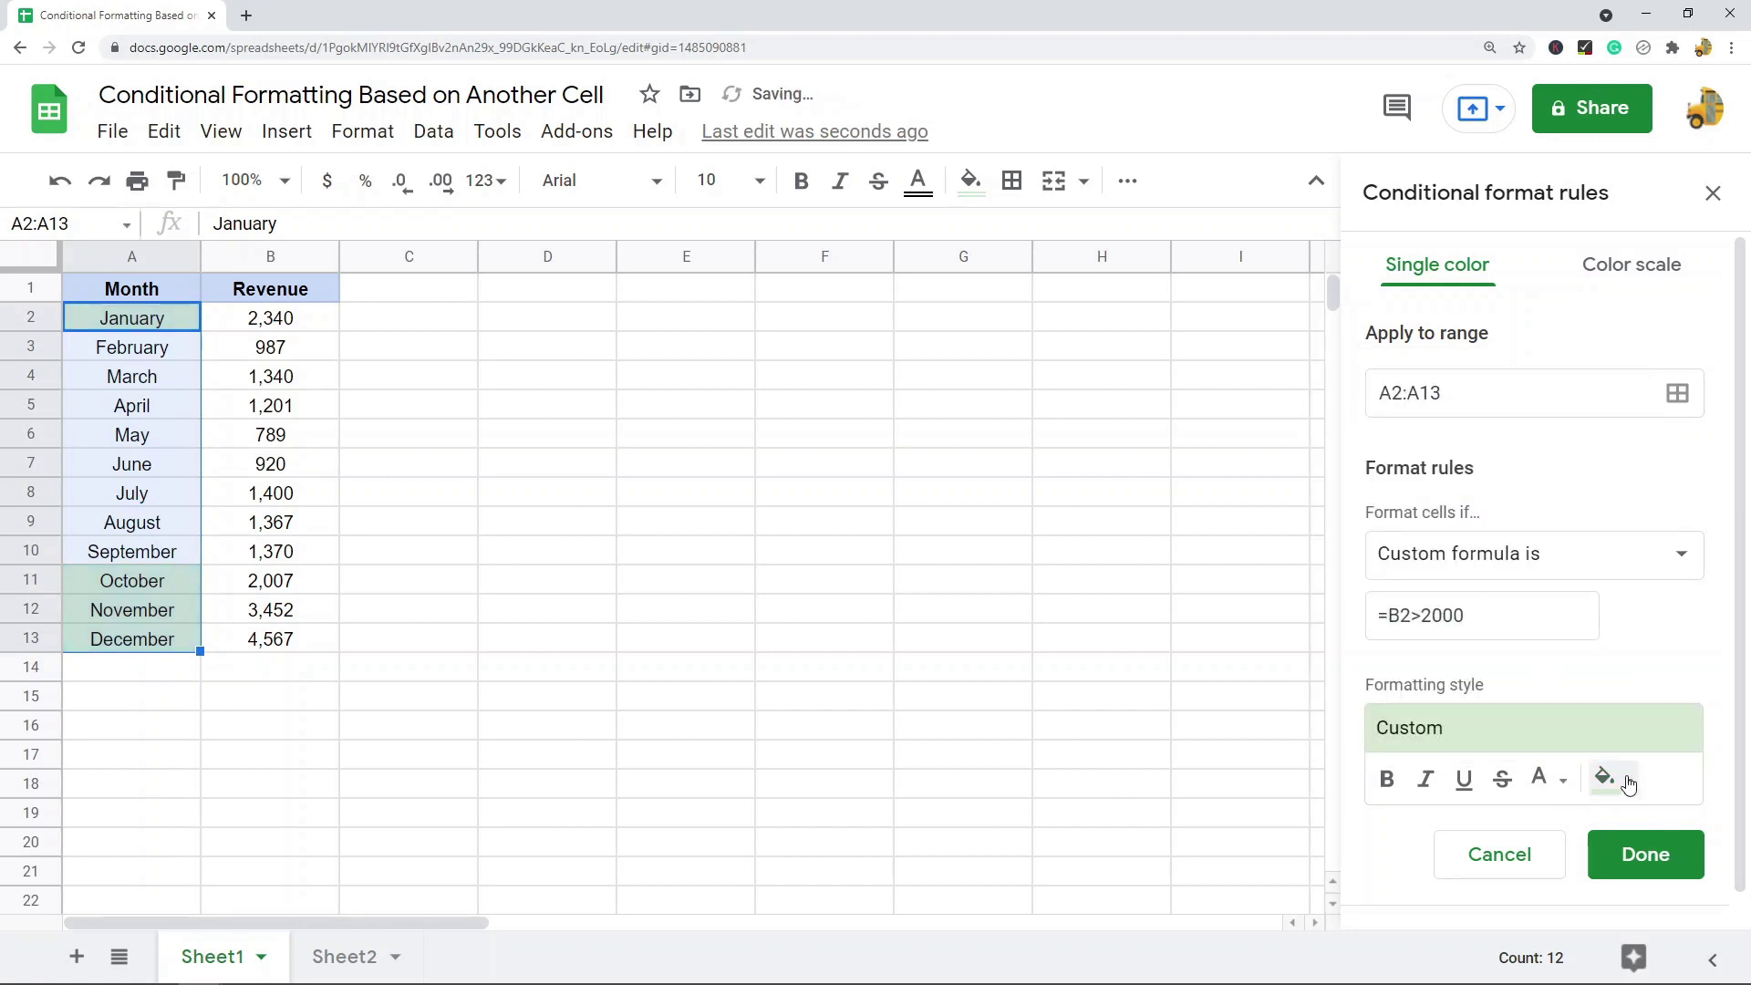
pyautogui.click(1647, 857)
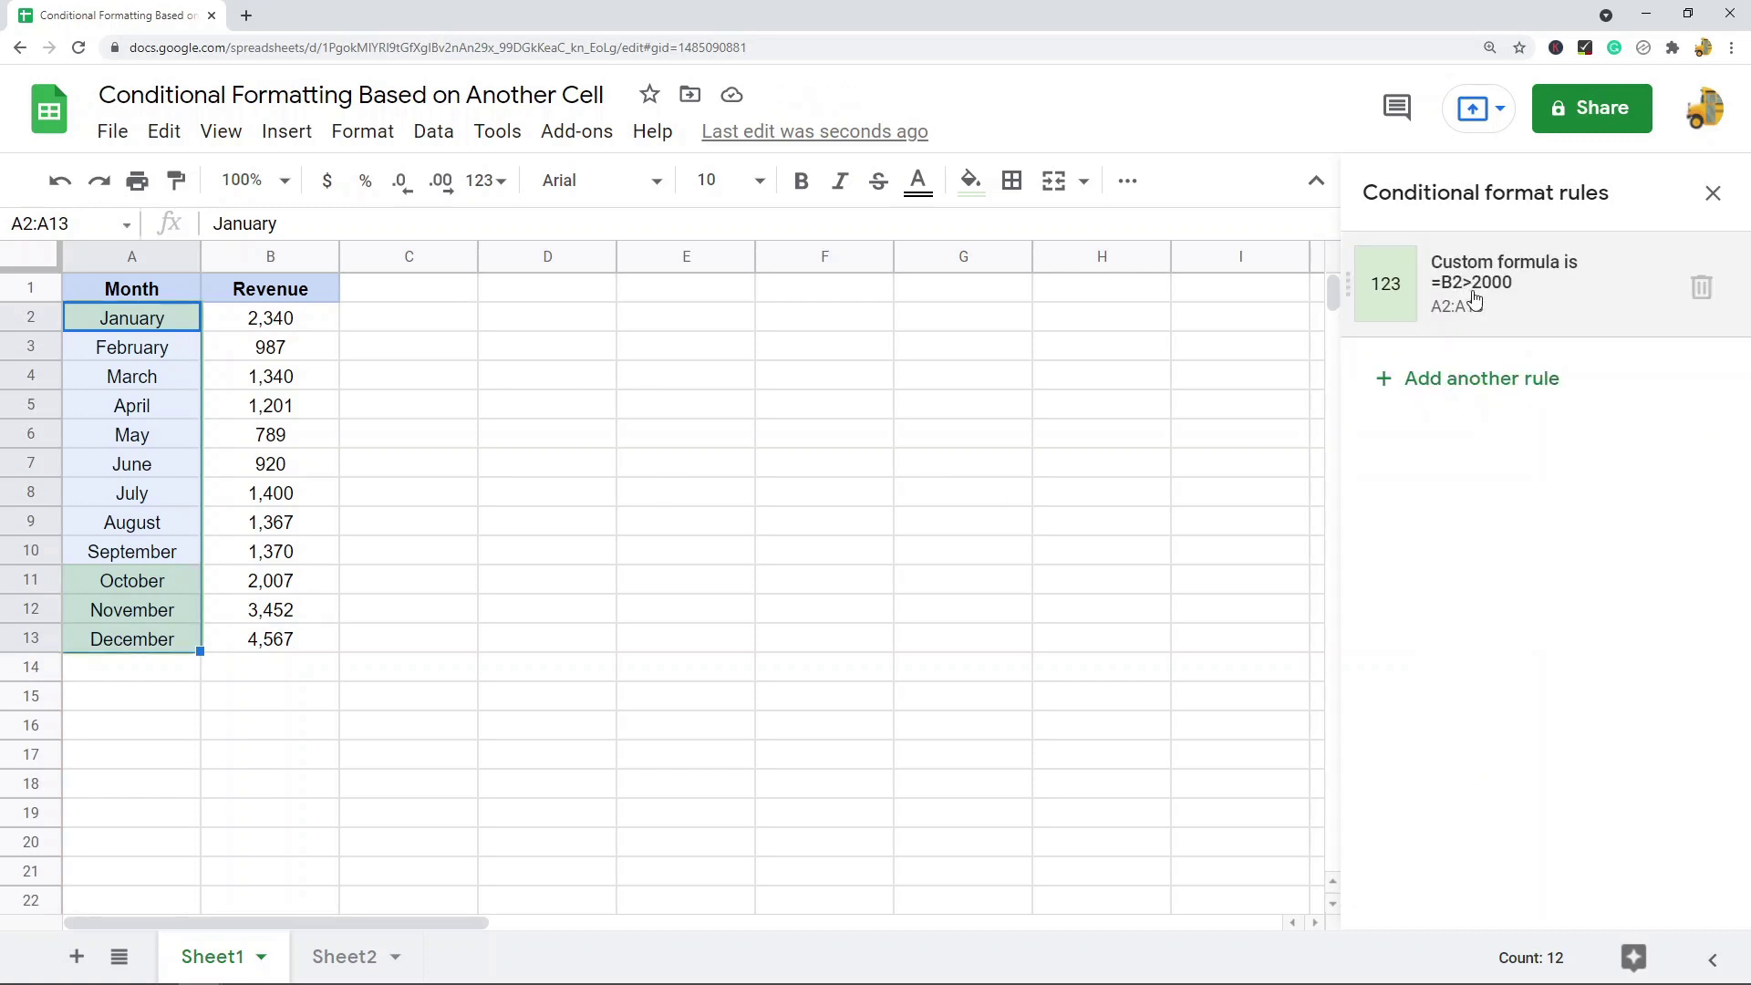
pyautogui.click(1713, 195)
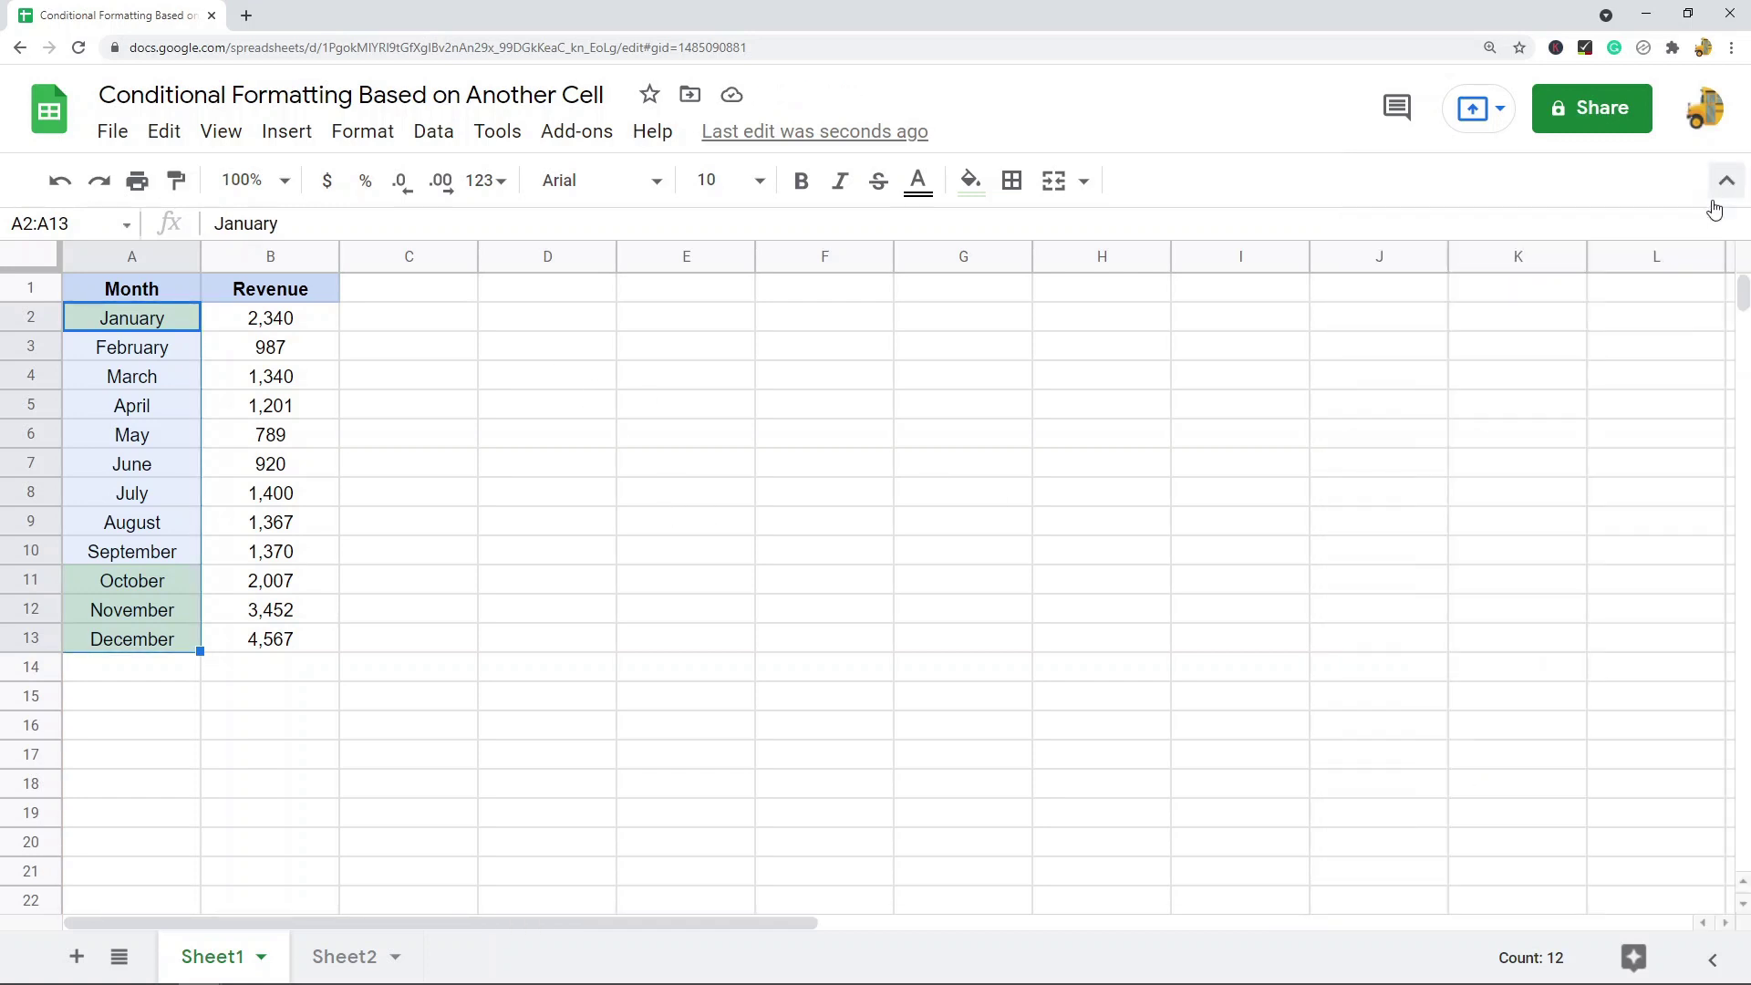
# Compare the highlighted months with their revenue values, starting with January.
pyautogui.click(720, 436)
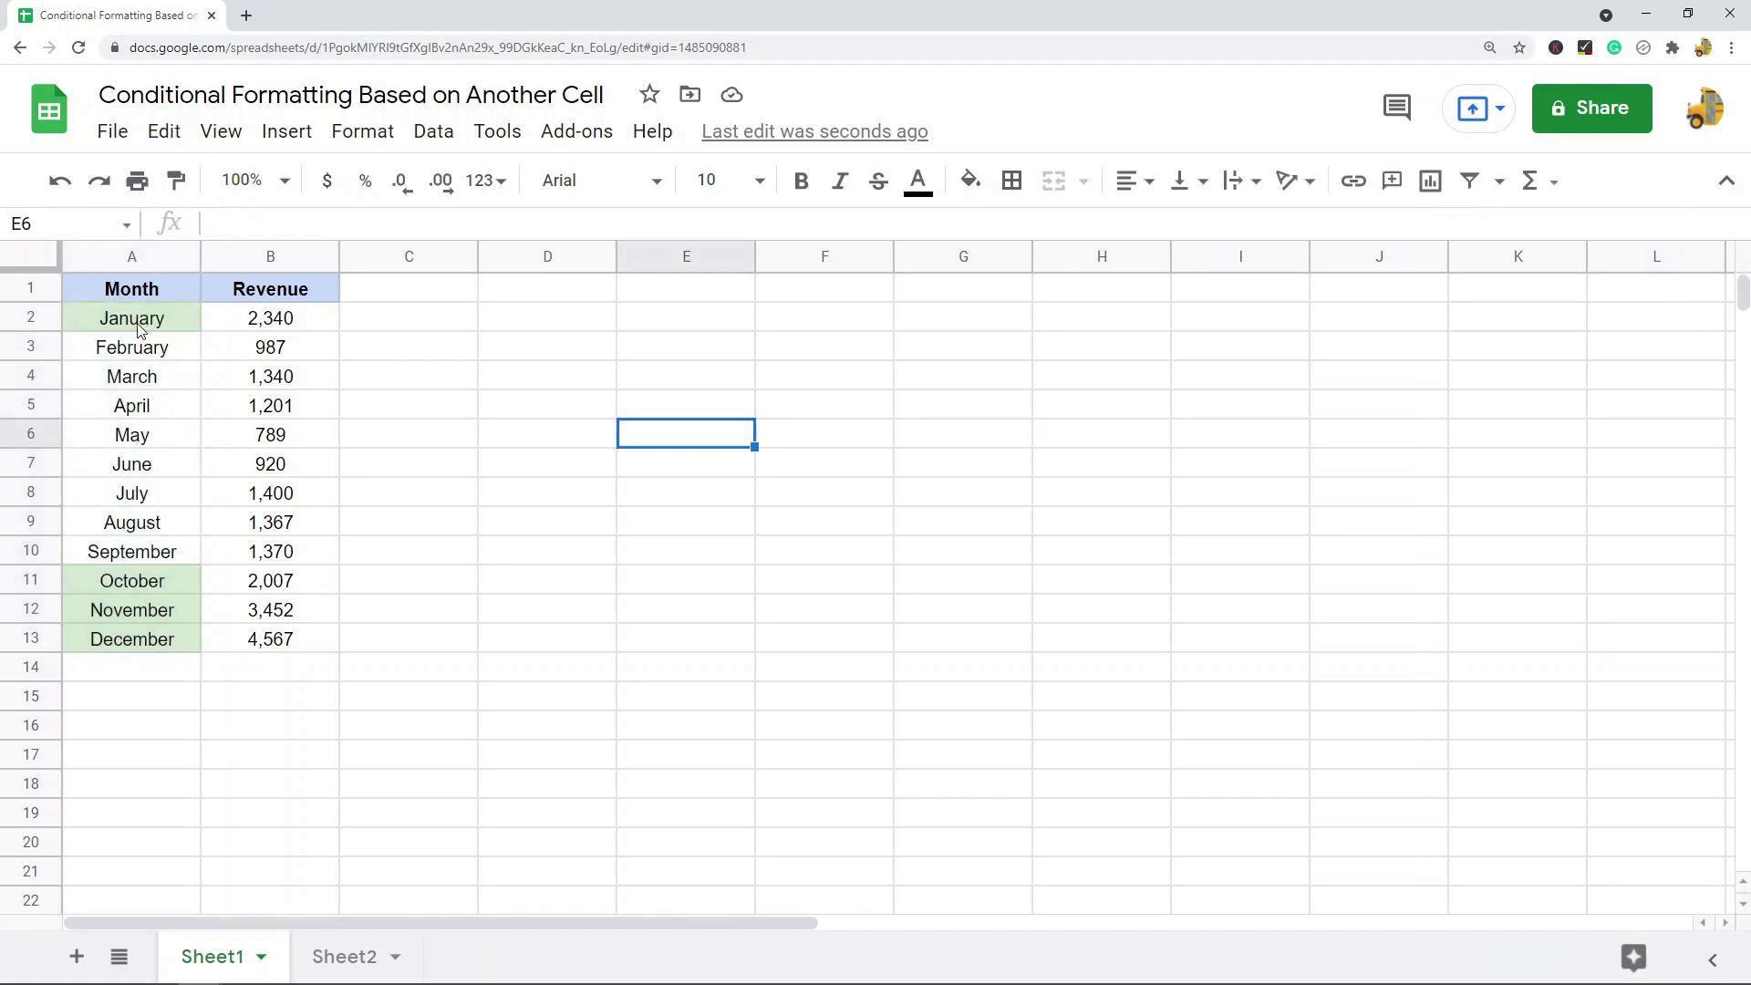
pyautogui.click(144, 326)
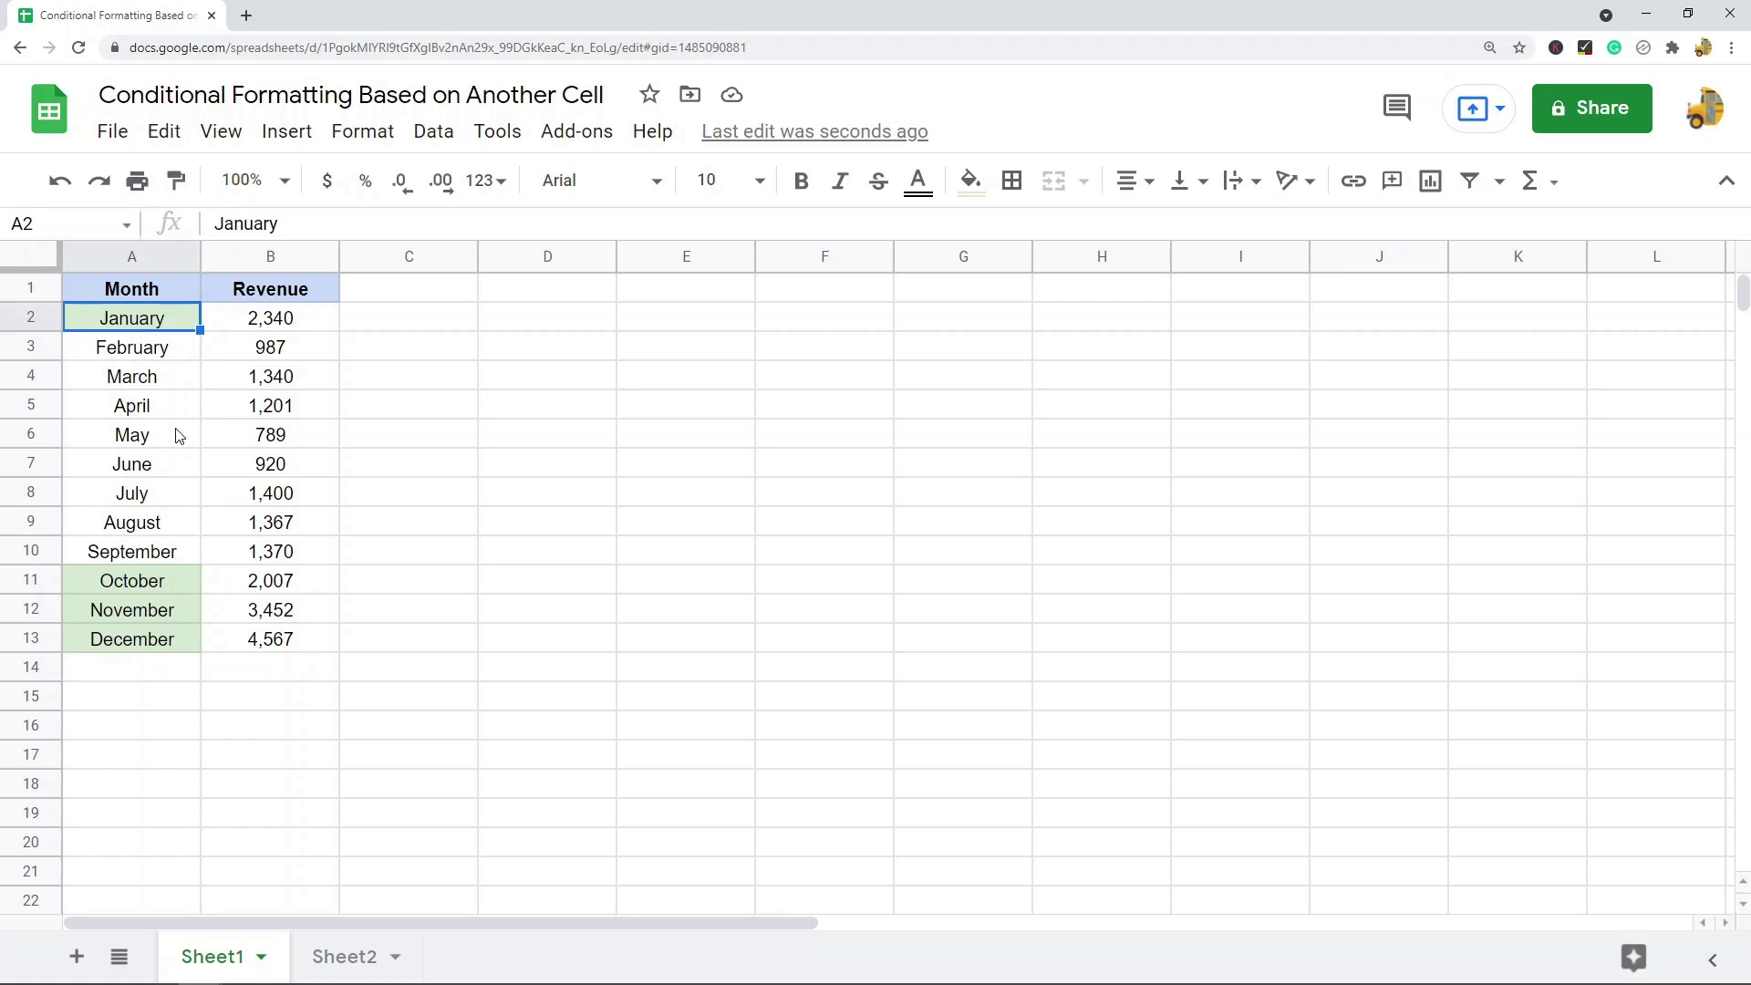
pyautogui.click(301, 326)
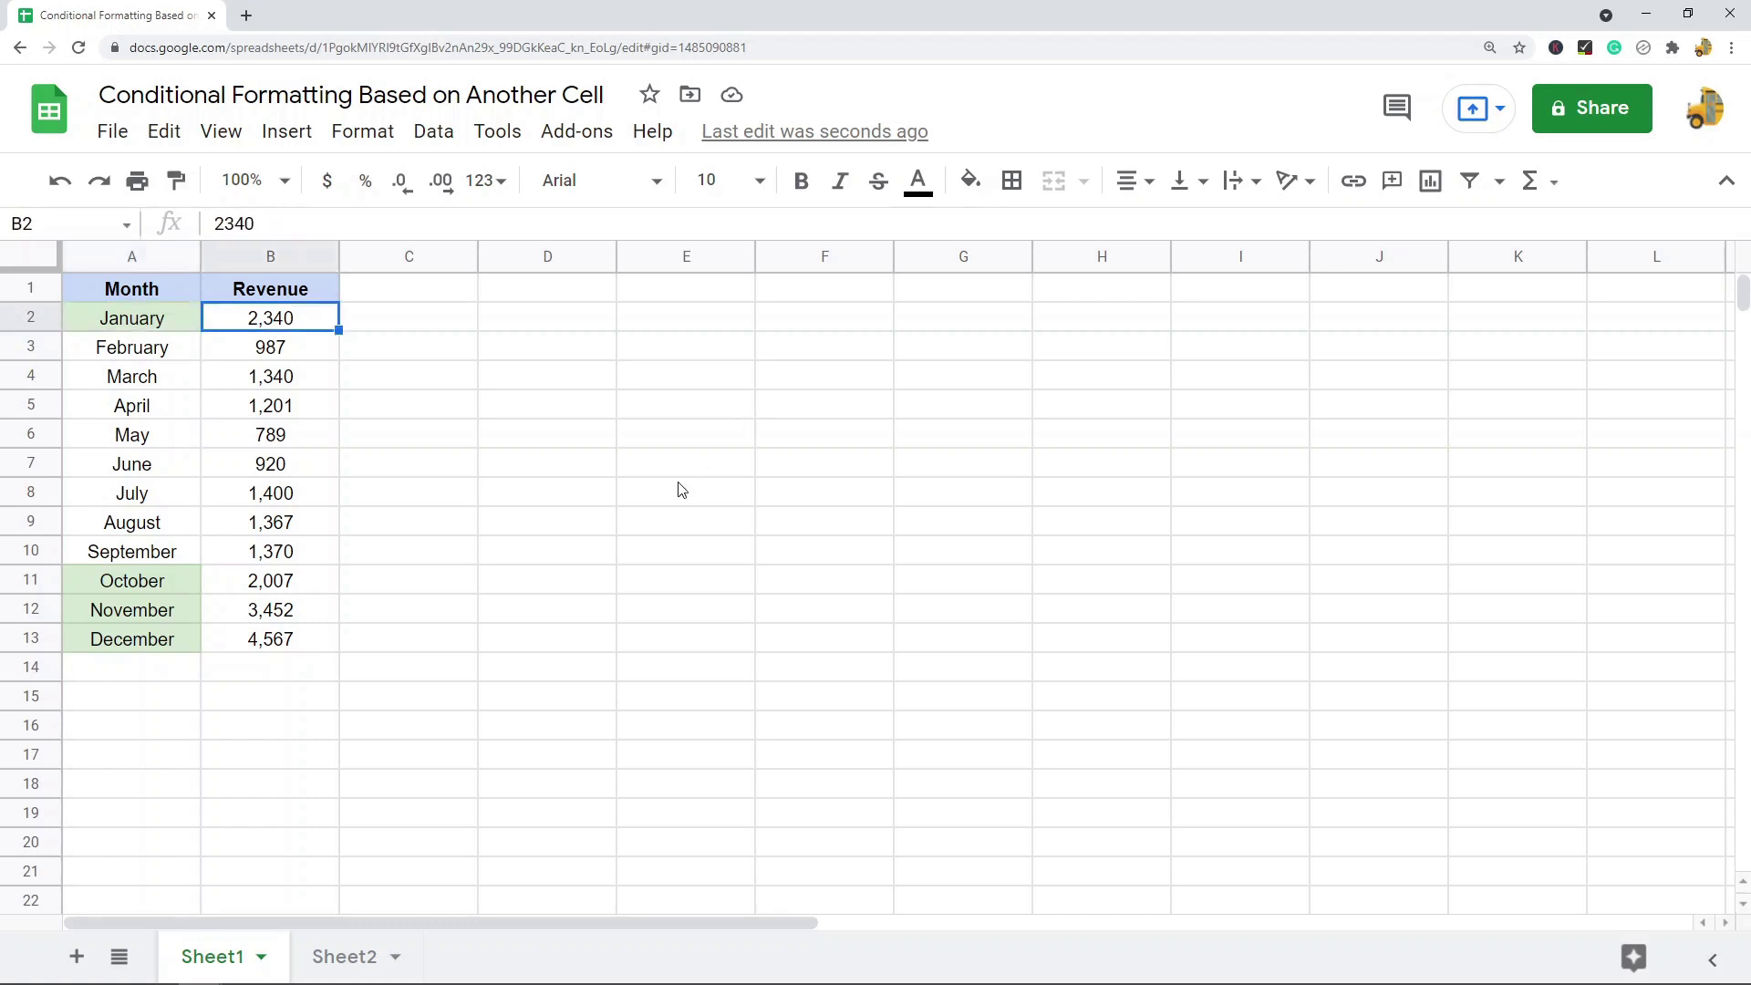
pyautogui.click(609, 638)
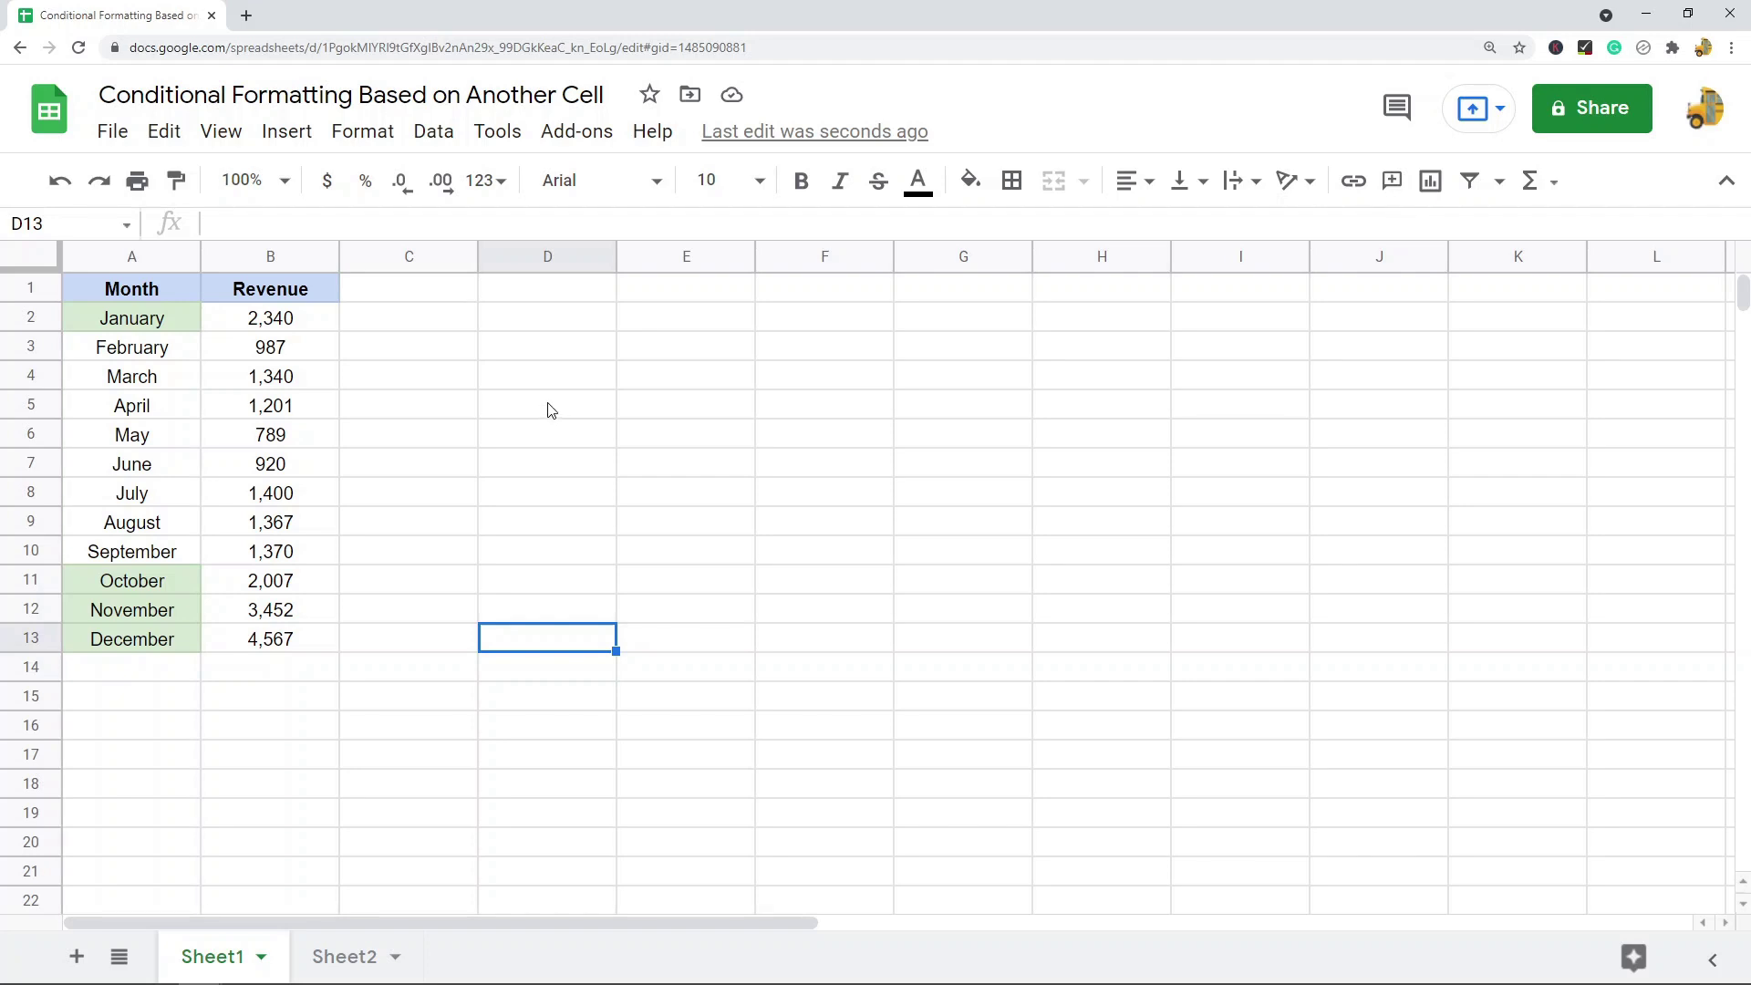
# Switch to Sheet2 and review the Score and Status columns of the student table.
pyautogui.click(344, 957)
pyautogui.click(725, 512)
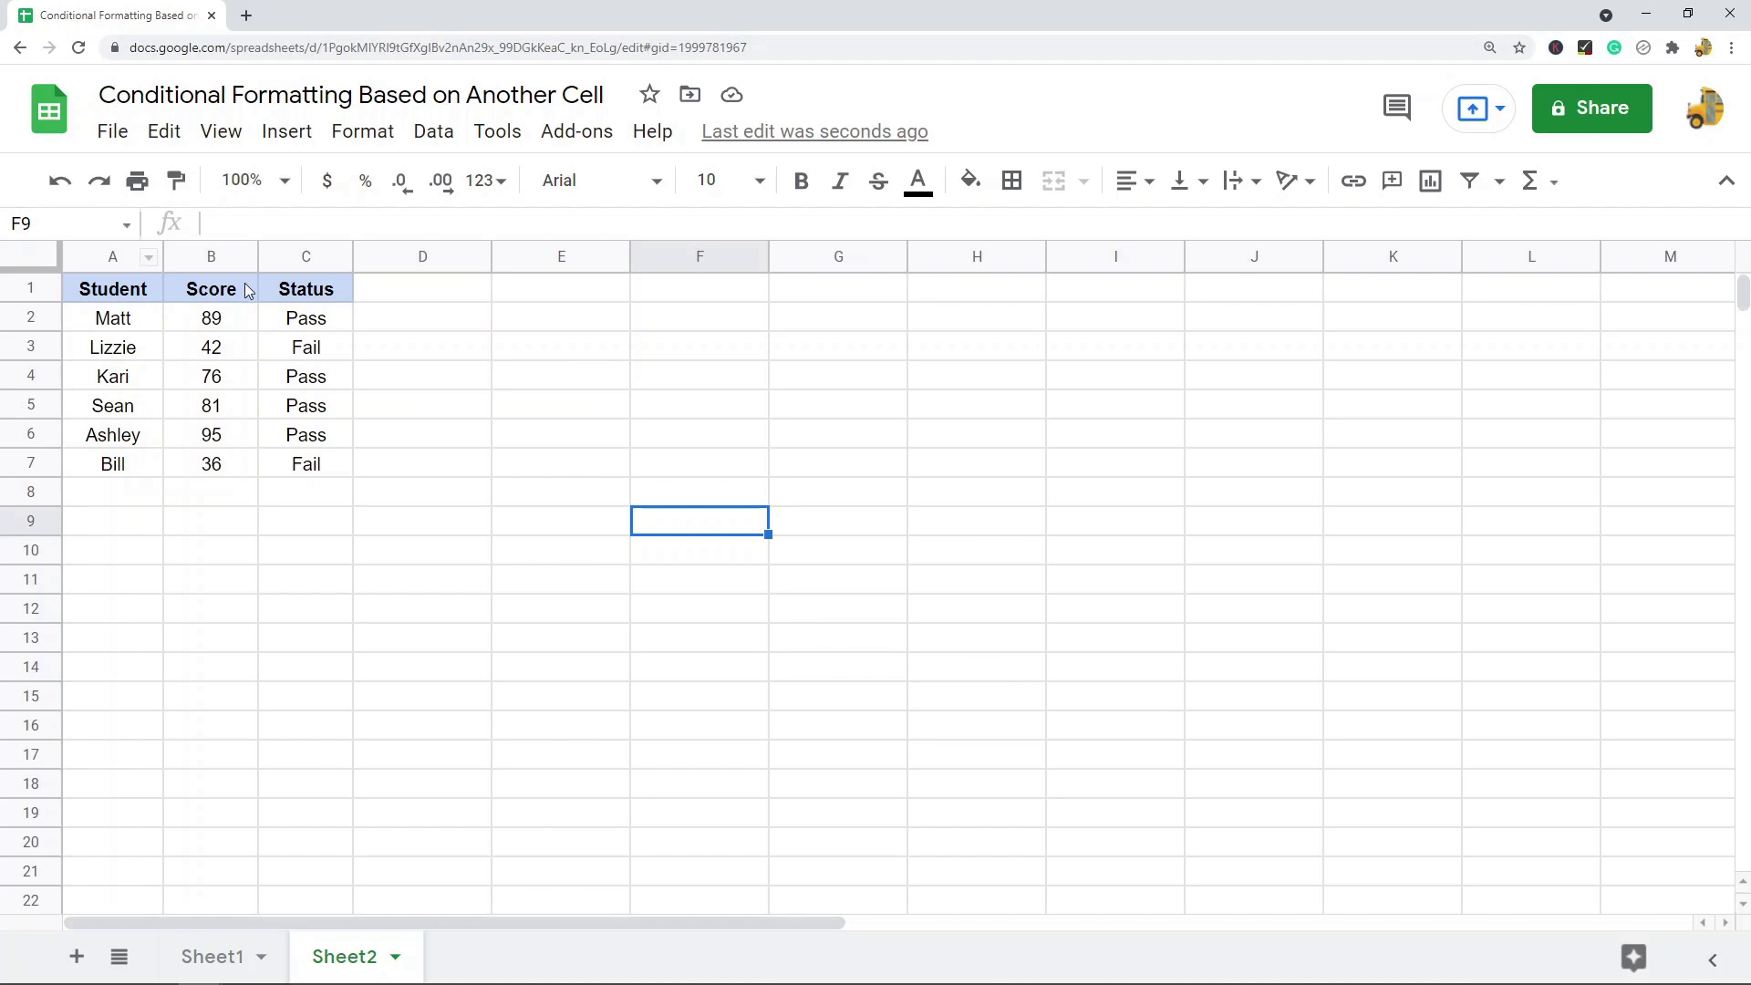
pyautogui.moveTo(228, 303); pyautogui.dragTo(230, 469)
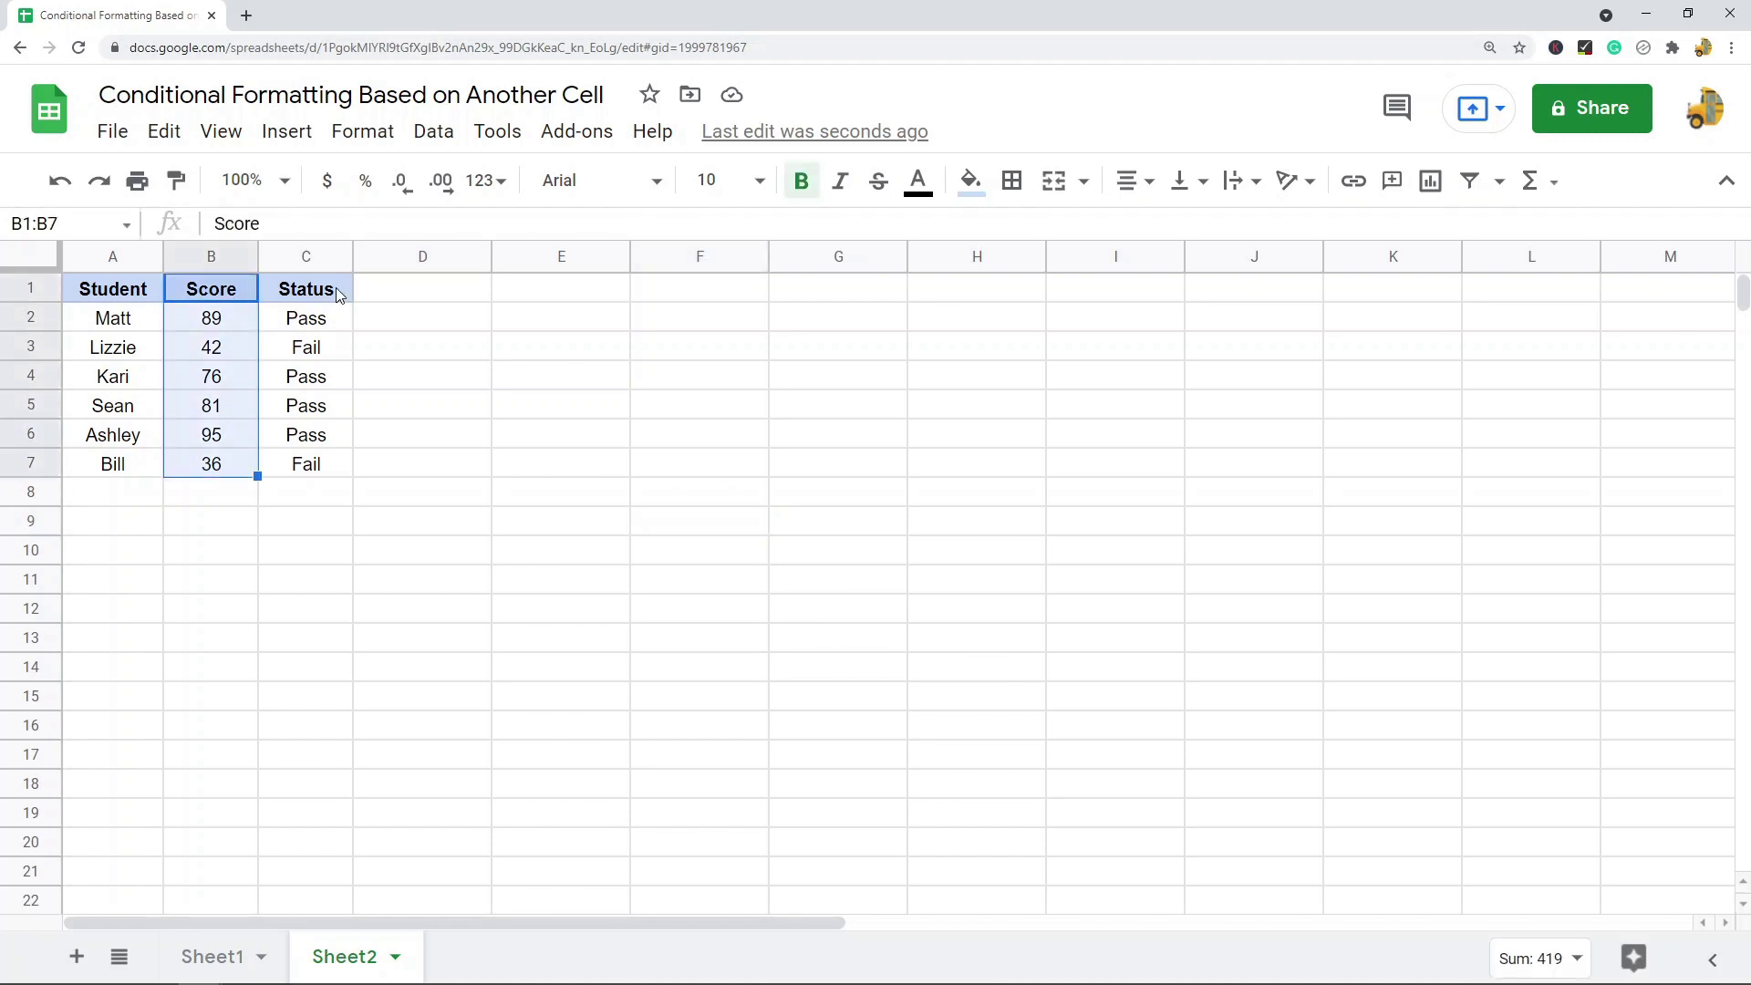
pyautogui.moveTo(339, 294); pyautogui.dragTo(340, 472)
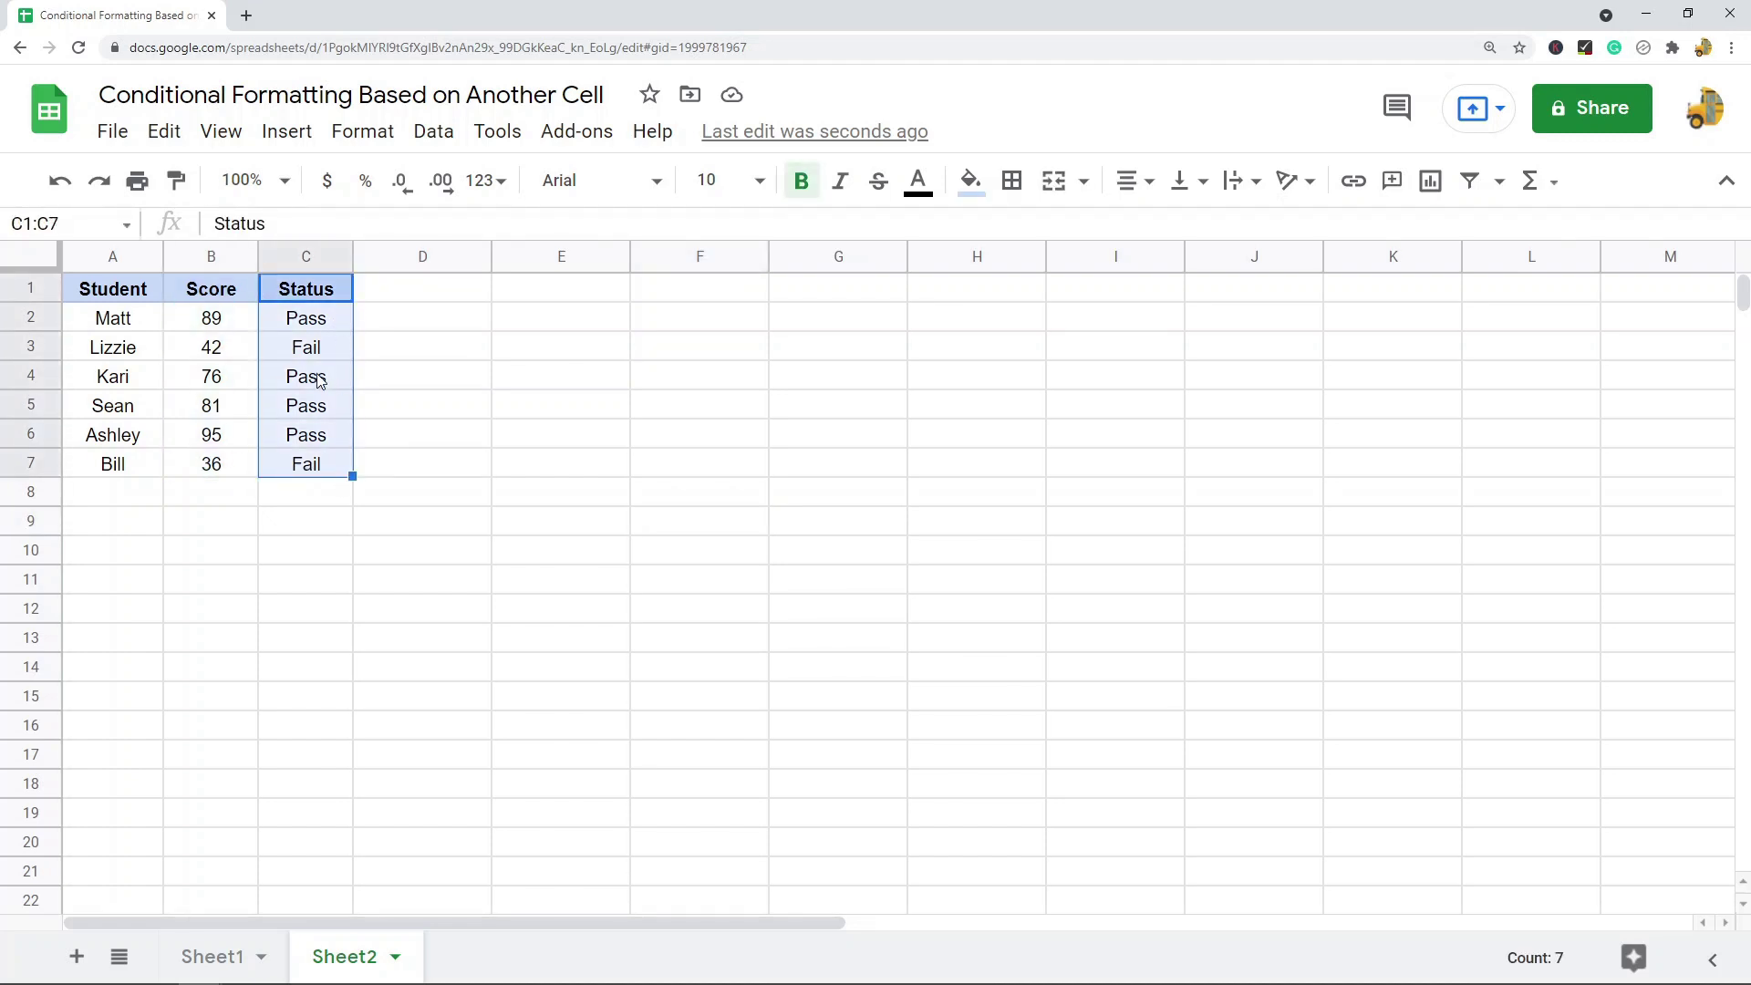
pyautogui.click(572, 435)
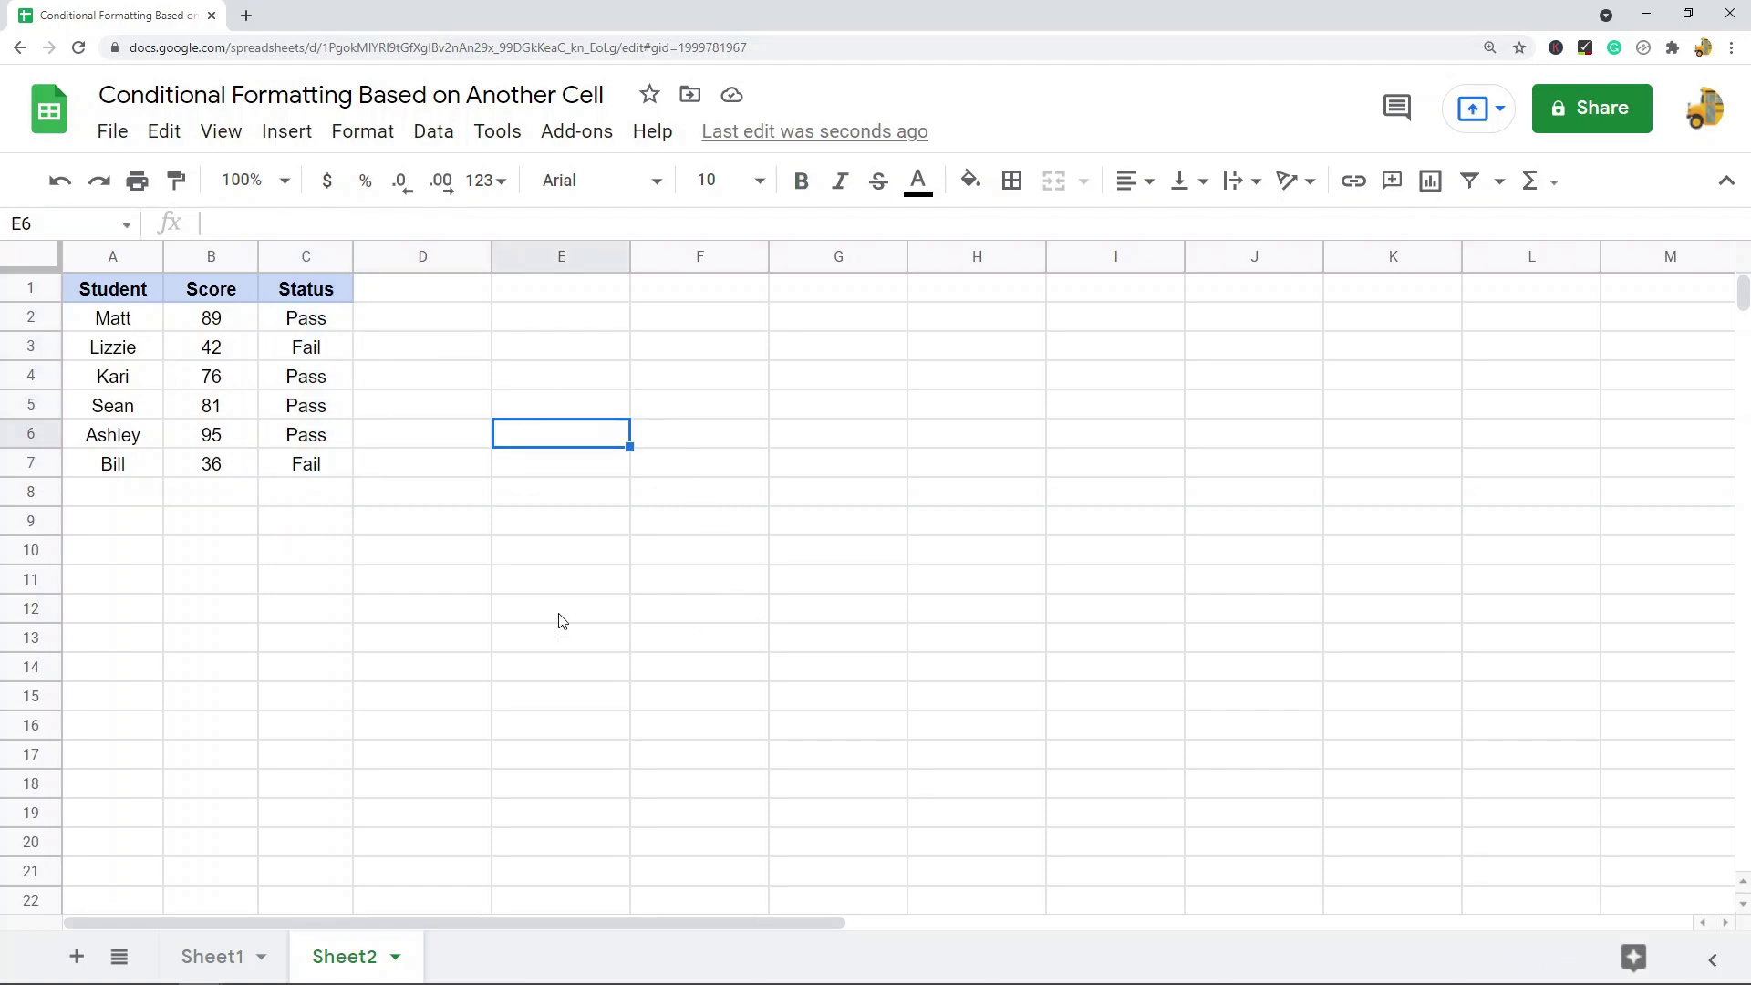
pyautogui.click(319, 357)
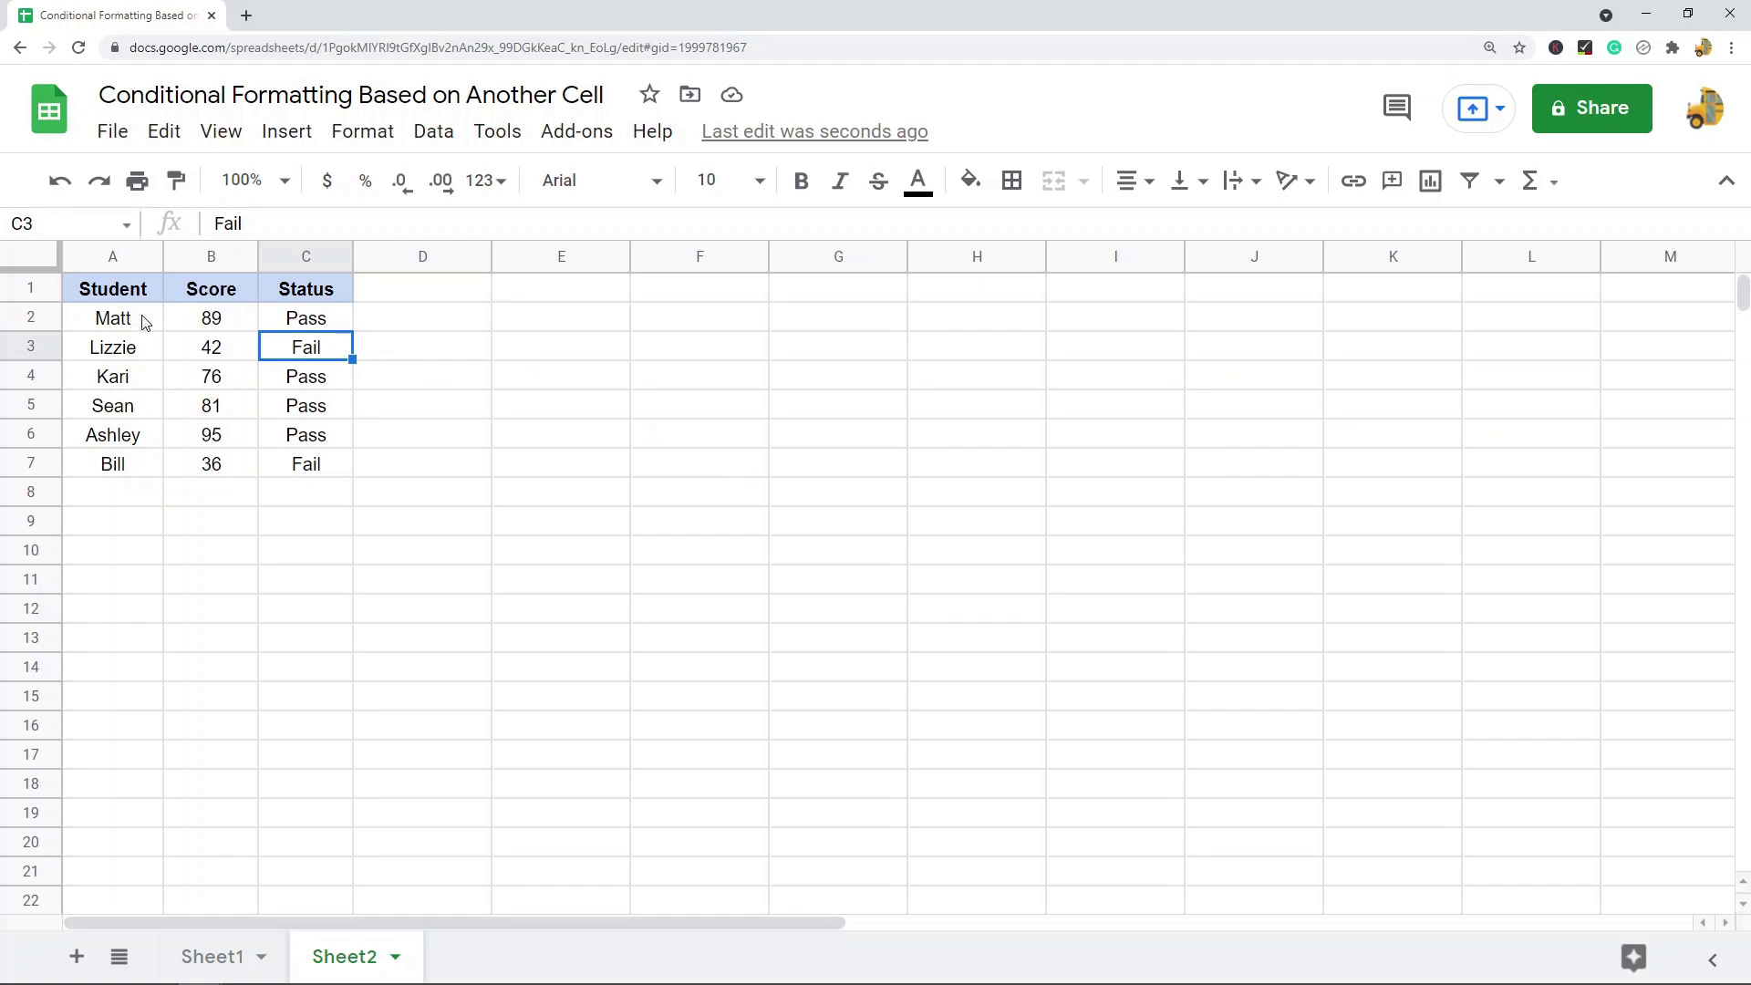
# Create a conditional formatting rule for the student names in A2:A7 using the custom formula =C2="Fail".
pyautogui.moveTo(137, 326); pyautogui.dragTo(139, 463)
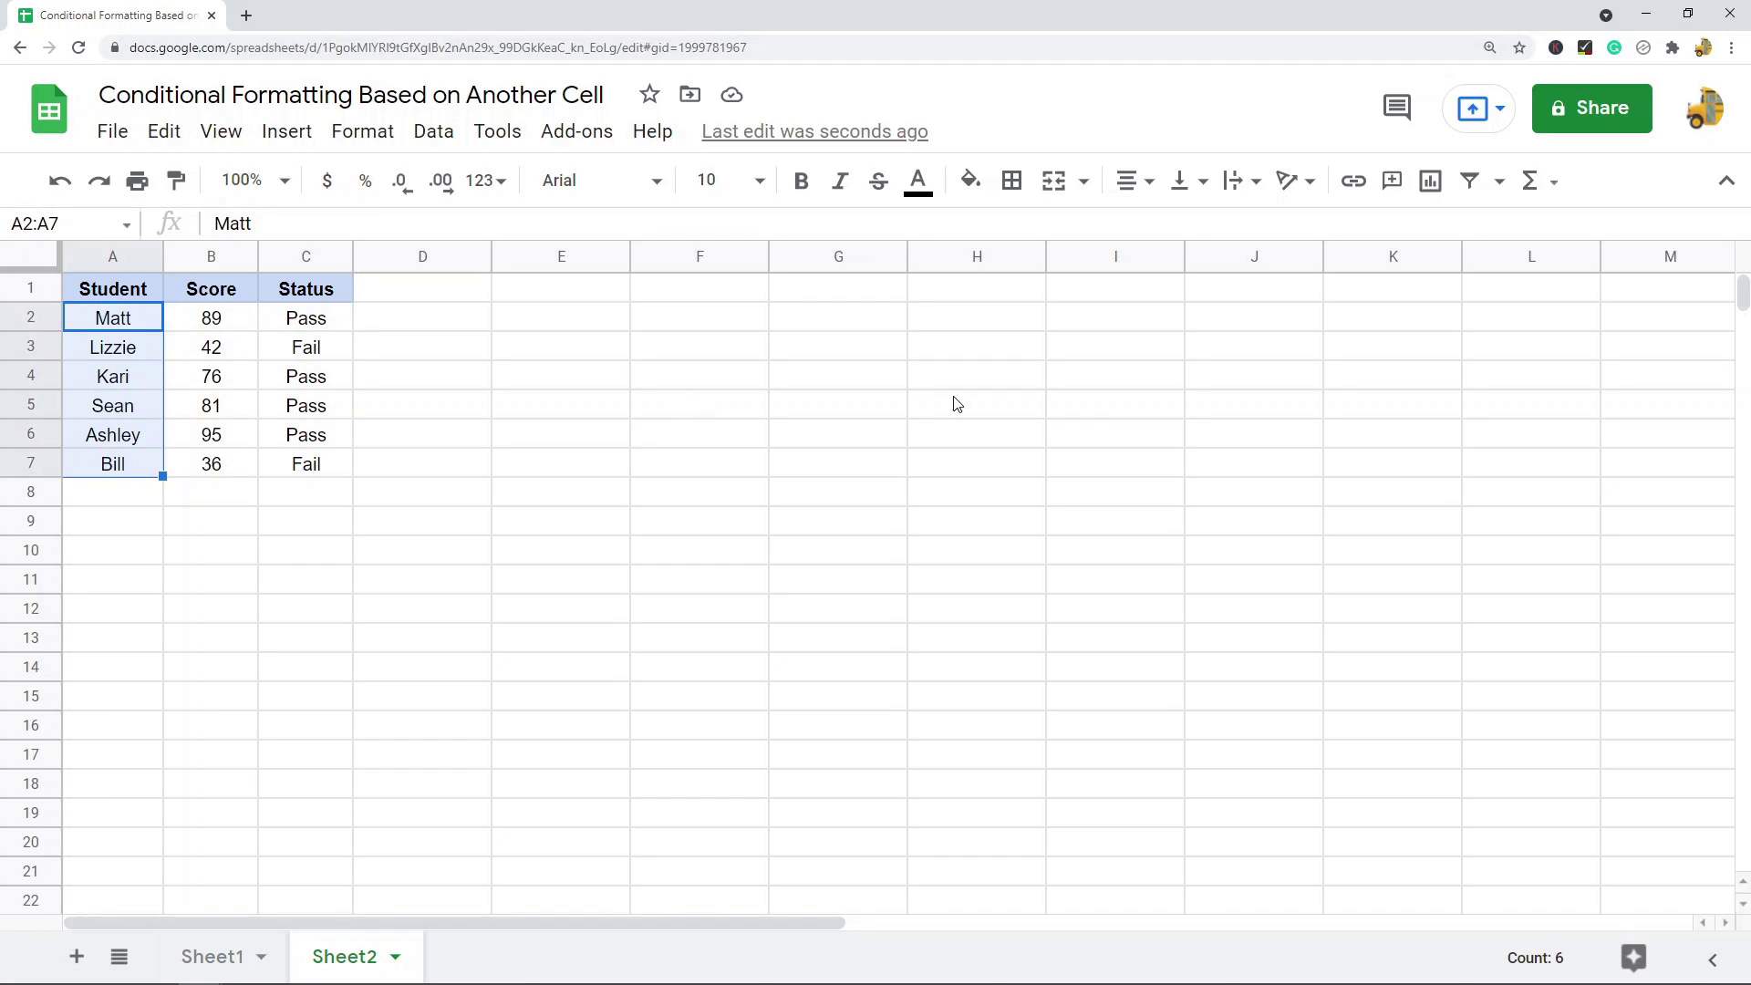
pyautogui.click(361, 133)
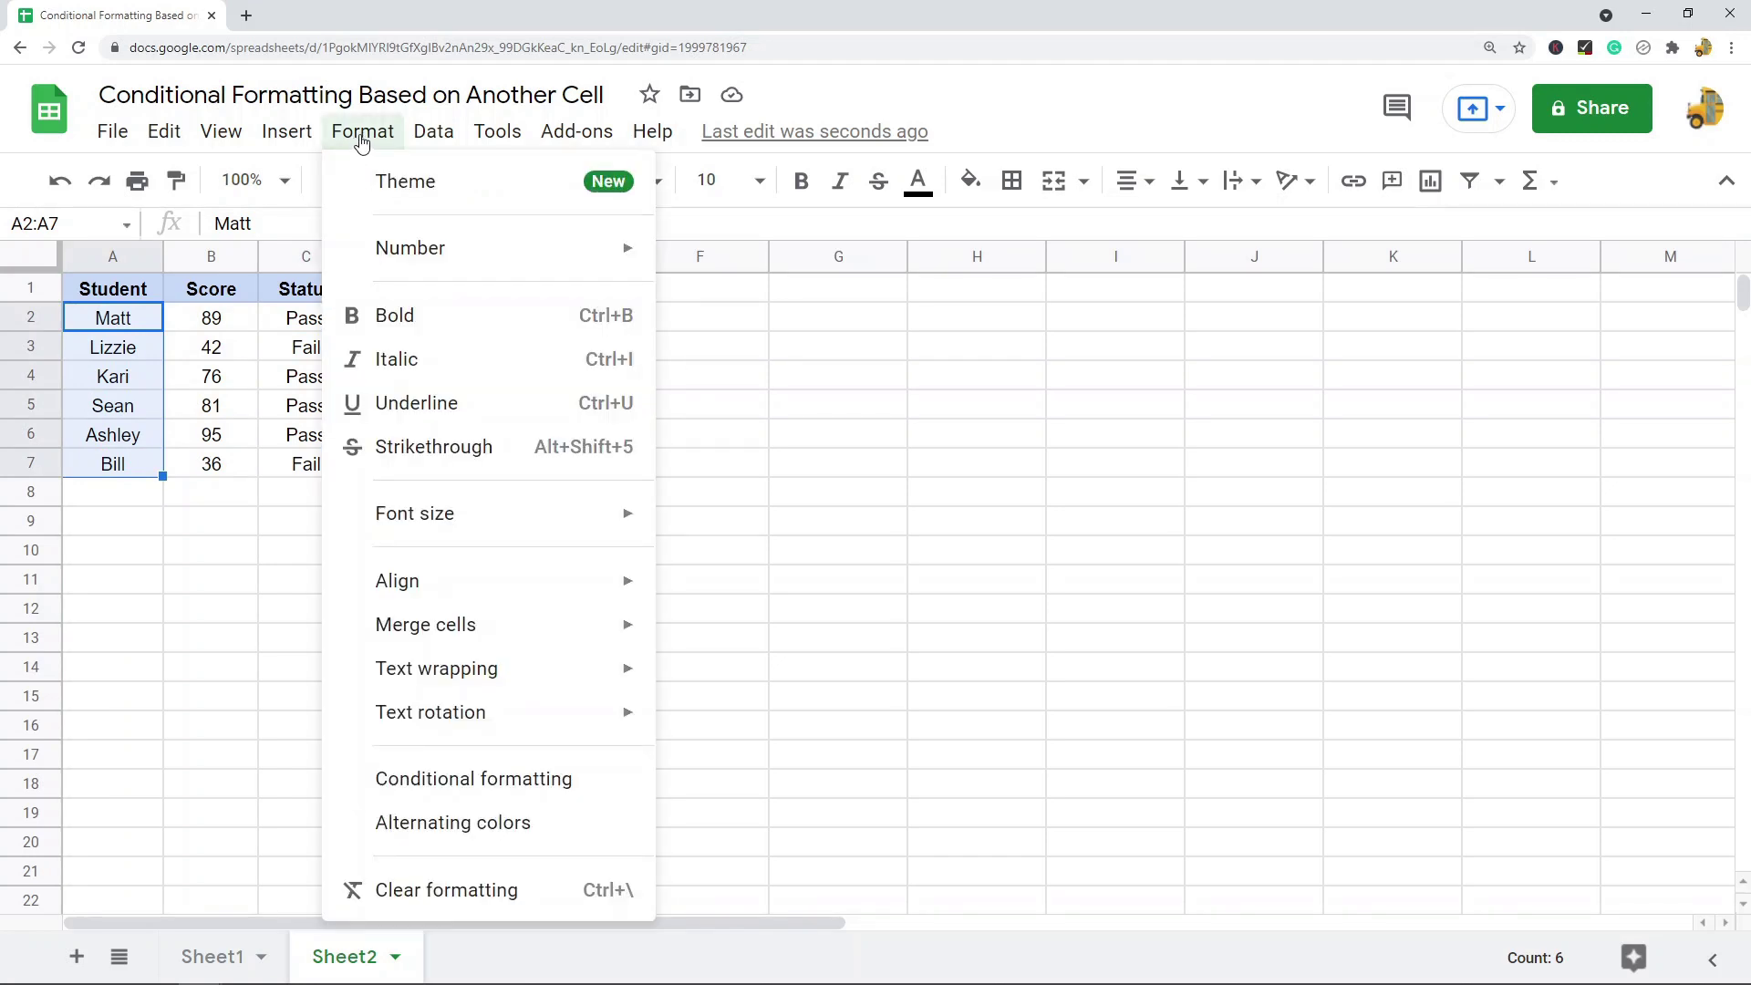
pyautogui.click(474, 778)
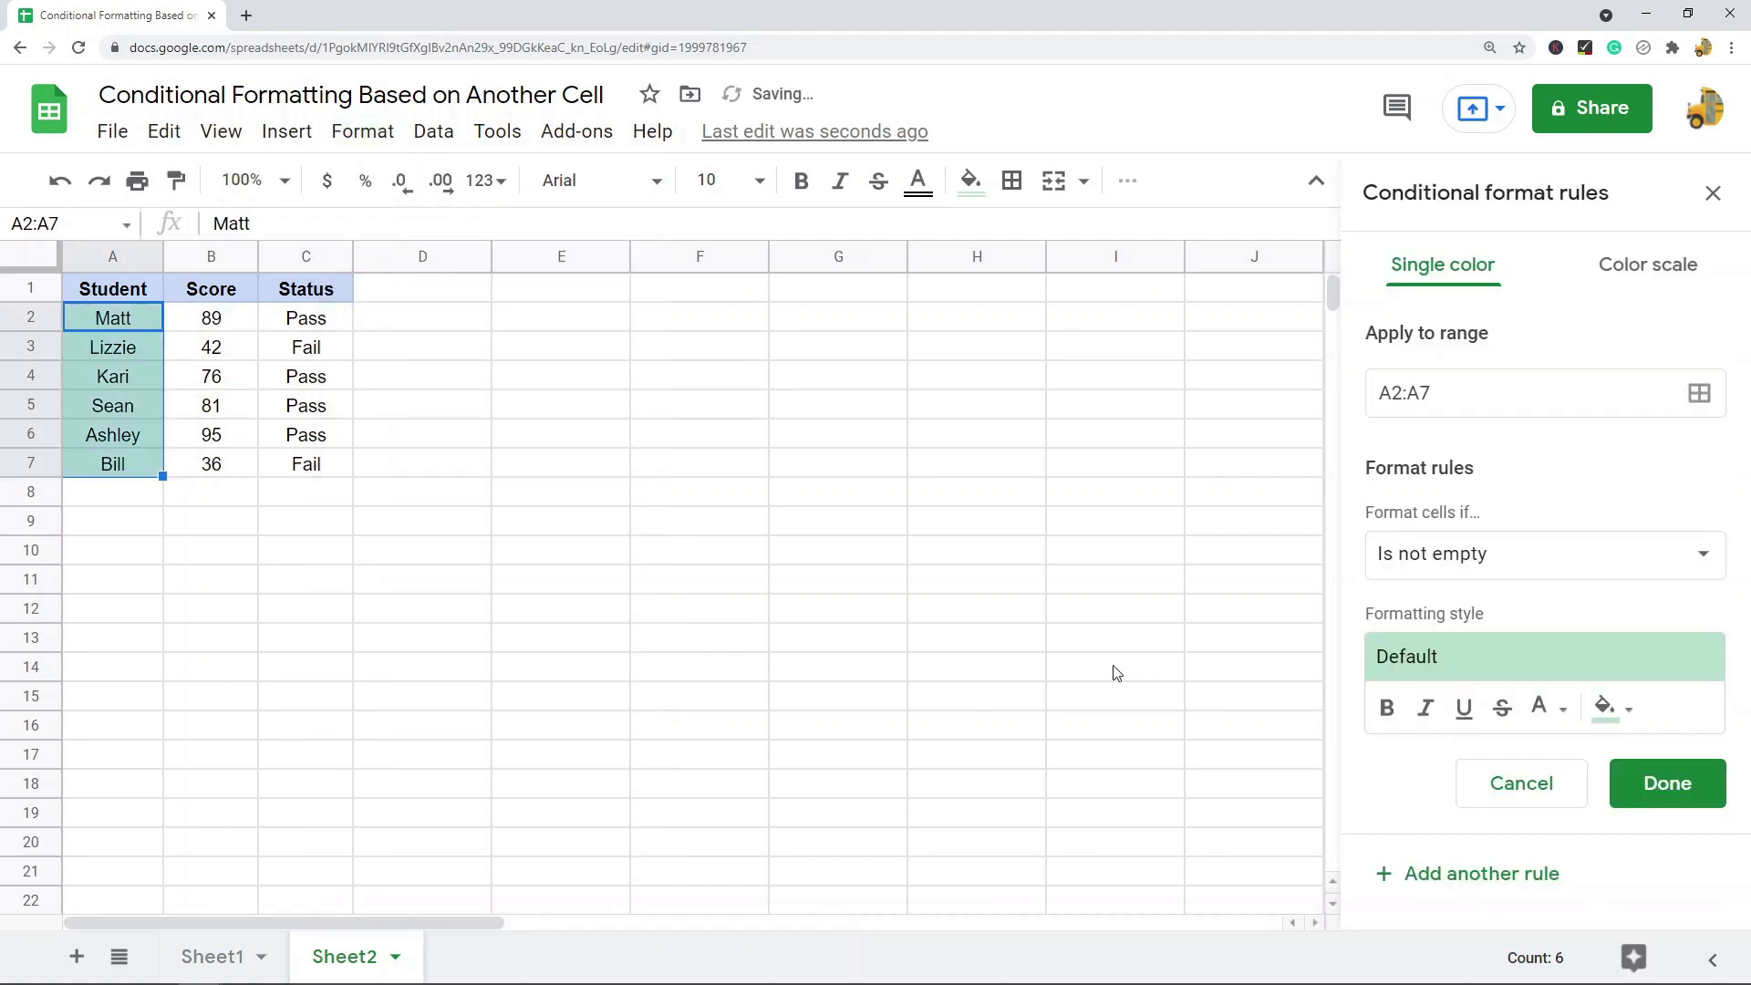
pyautogui.click(1480, 562)
pyautogui.scroll(-5, 1524, 829)
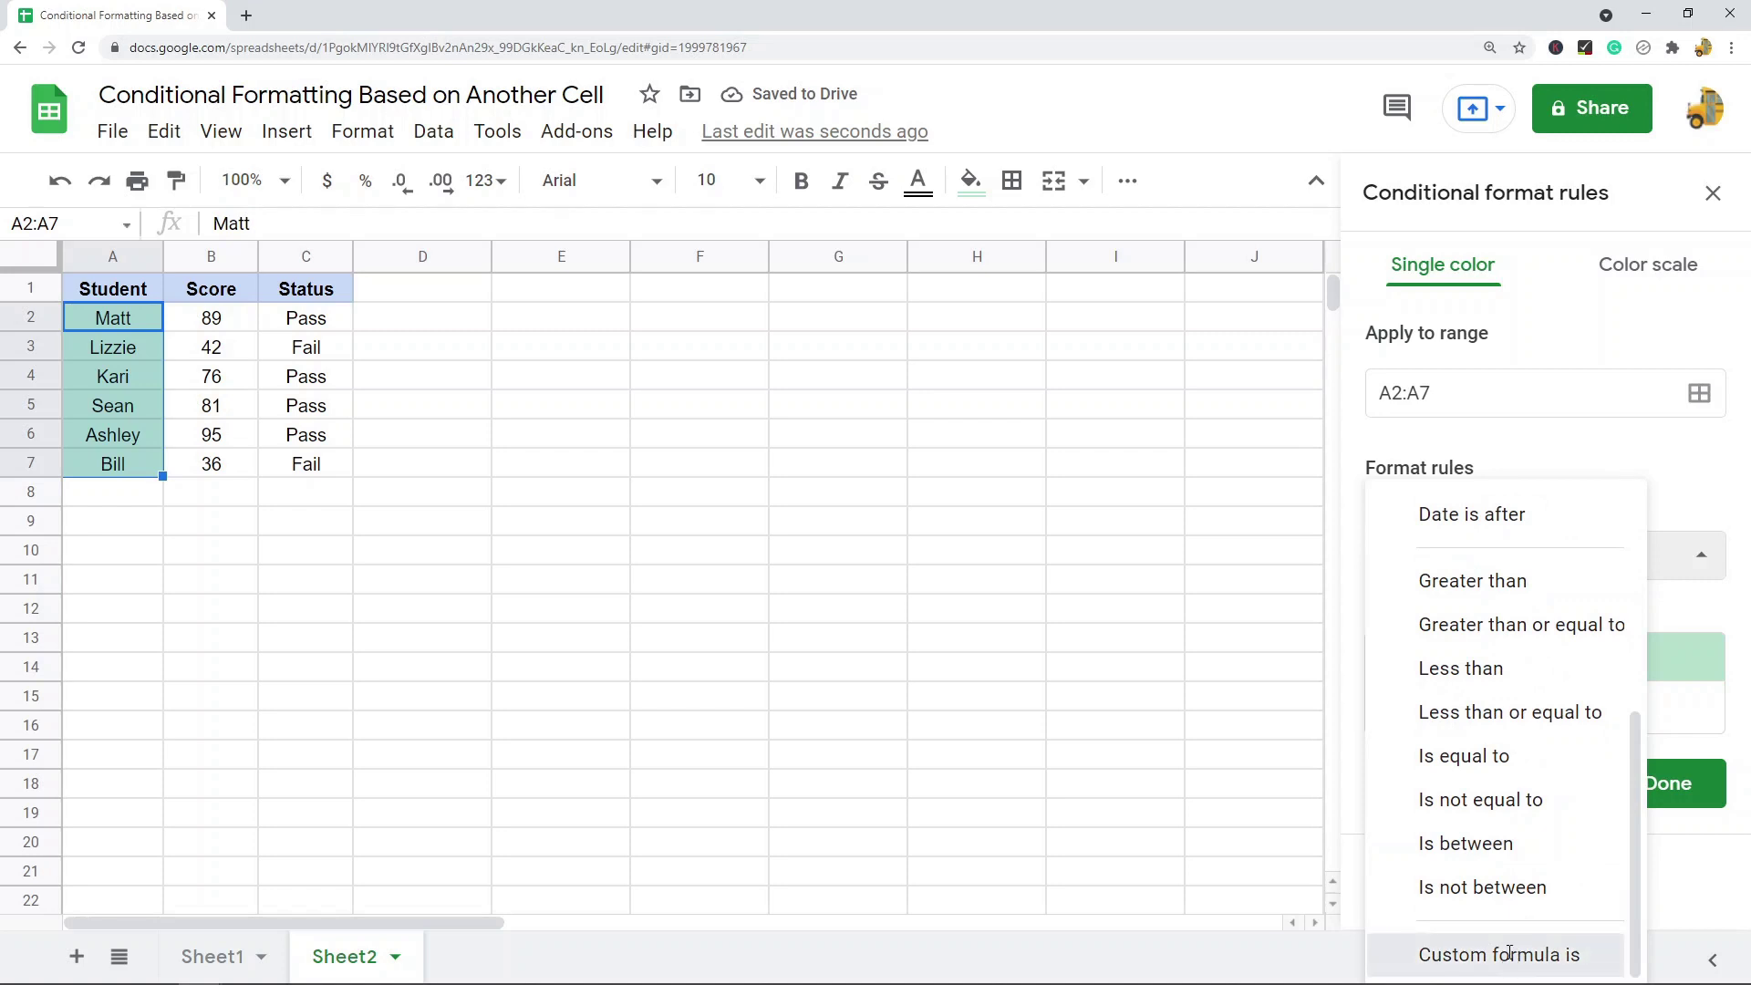
pyautogui.click(1510, 953)
pyautogui.click(1468, 632)
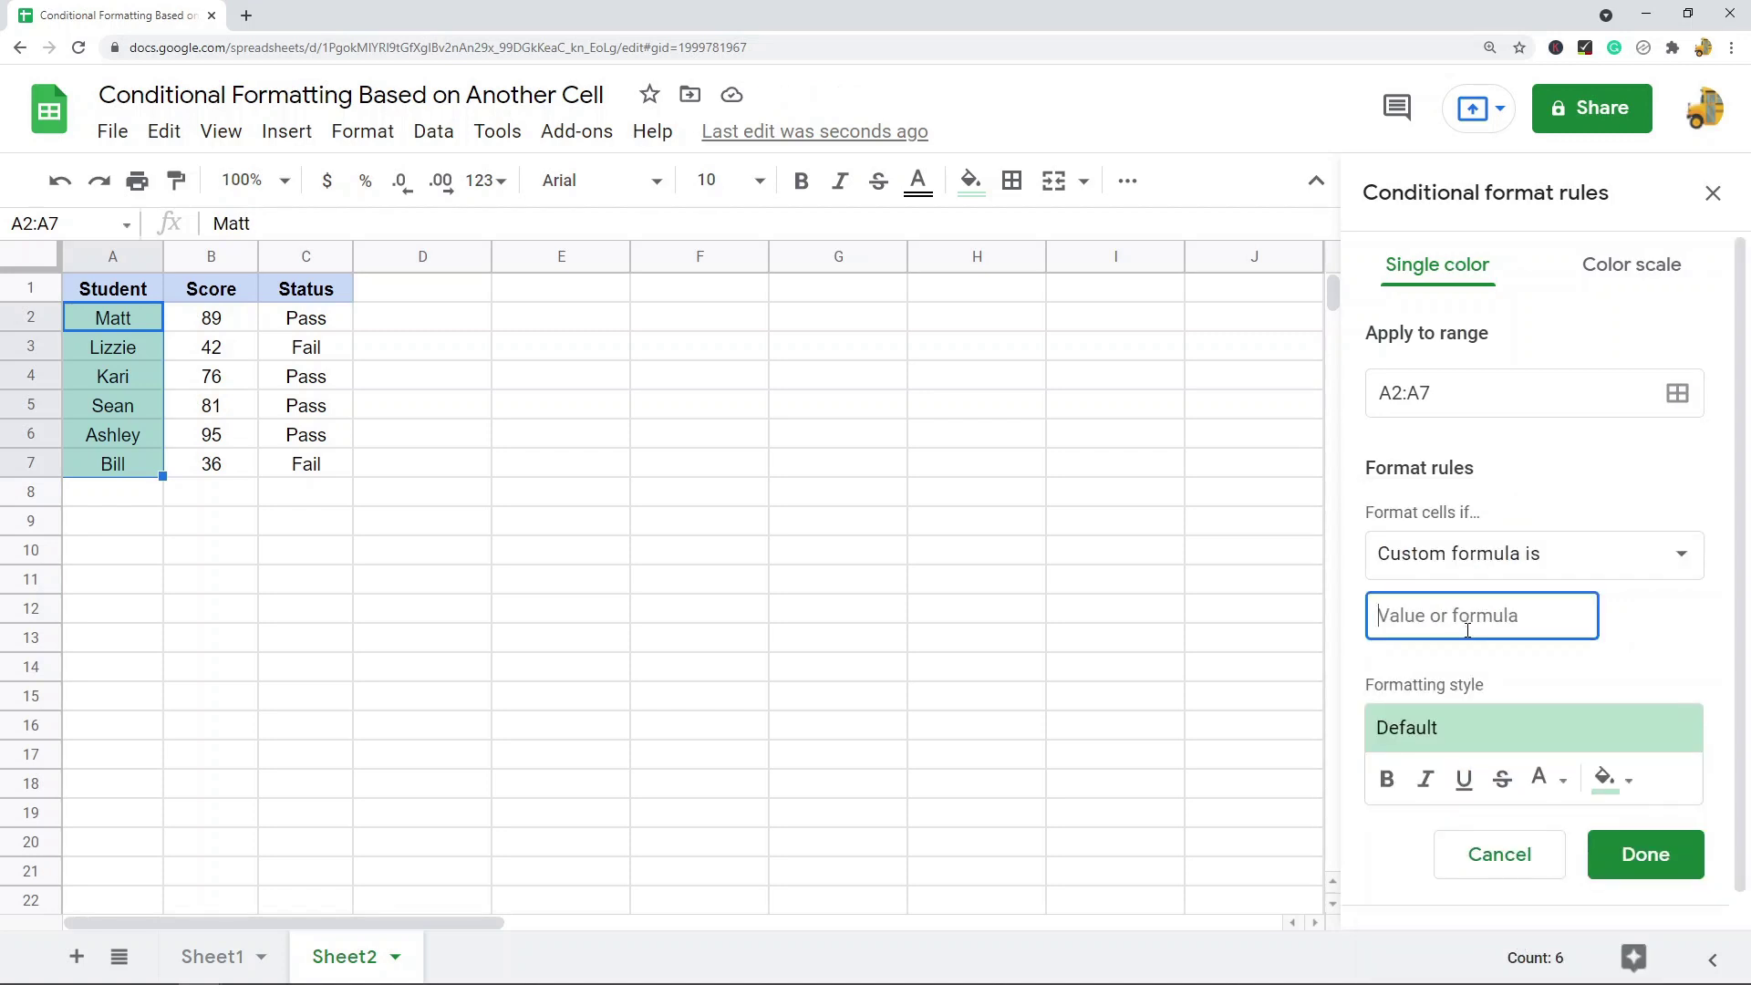
pyautogui.write('=C2')
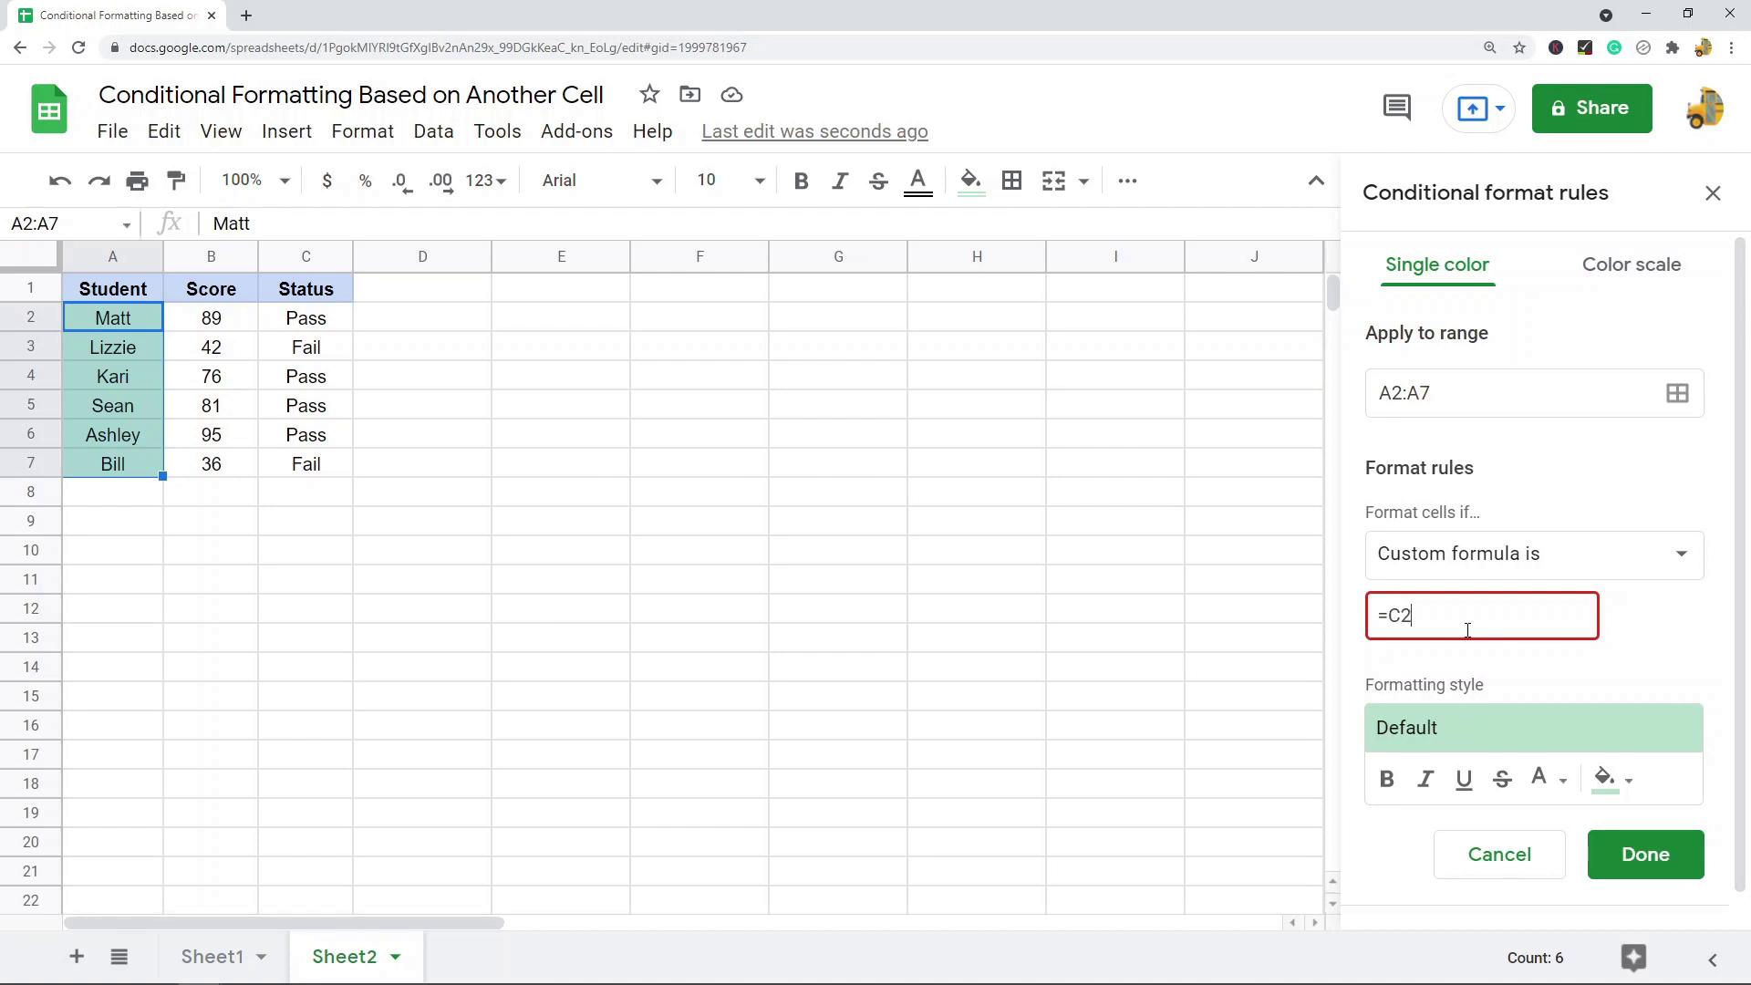
pyautogui.write('="Fail')
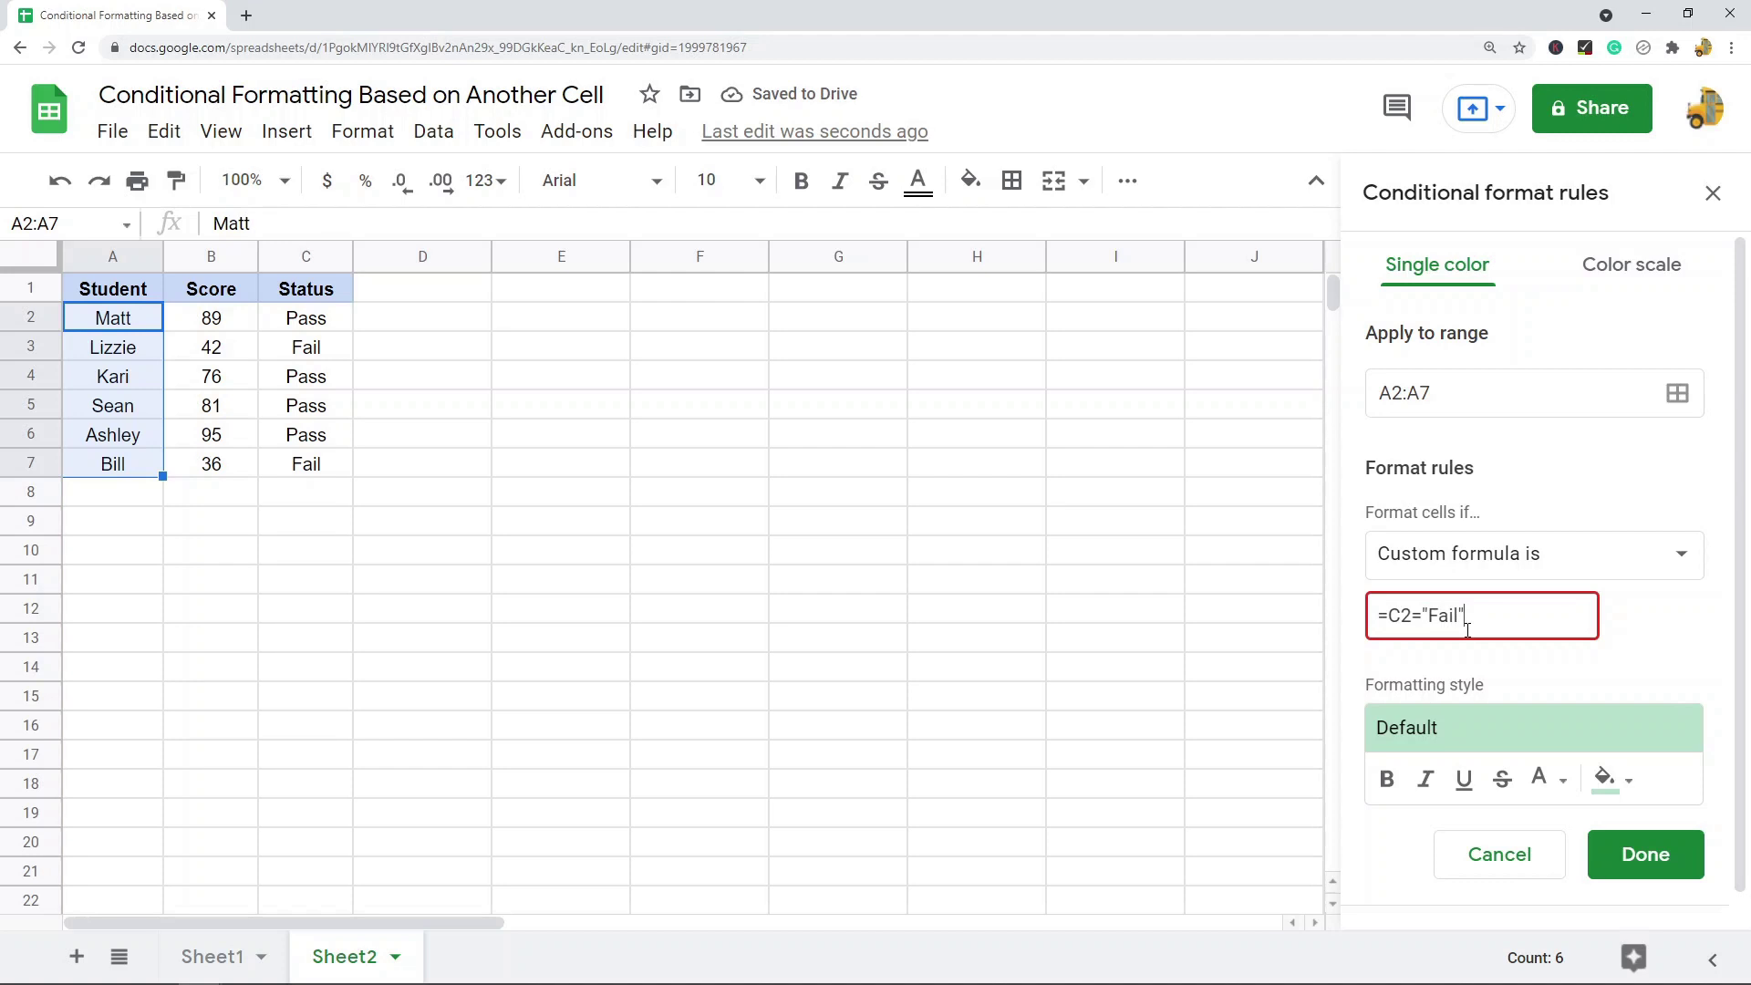
# Give the Fail rule a light red fill, save it and close the conditional format rules.
pyautogui.click(1614, 780)
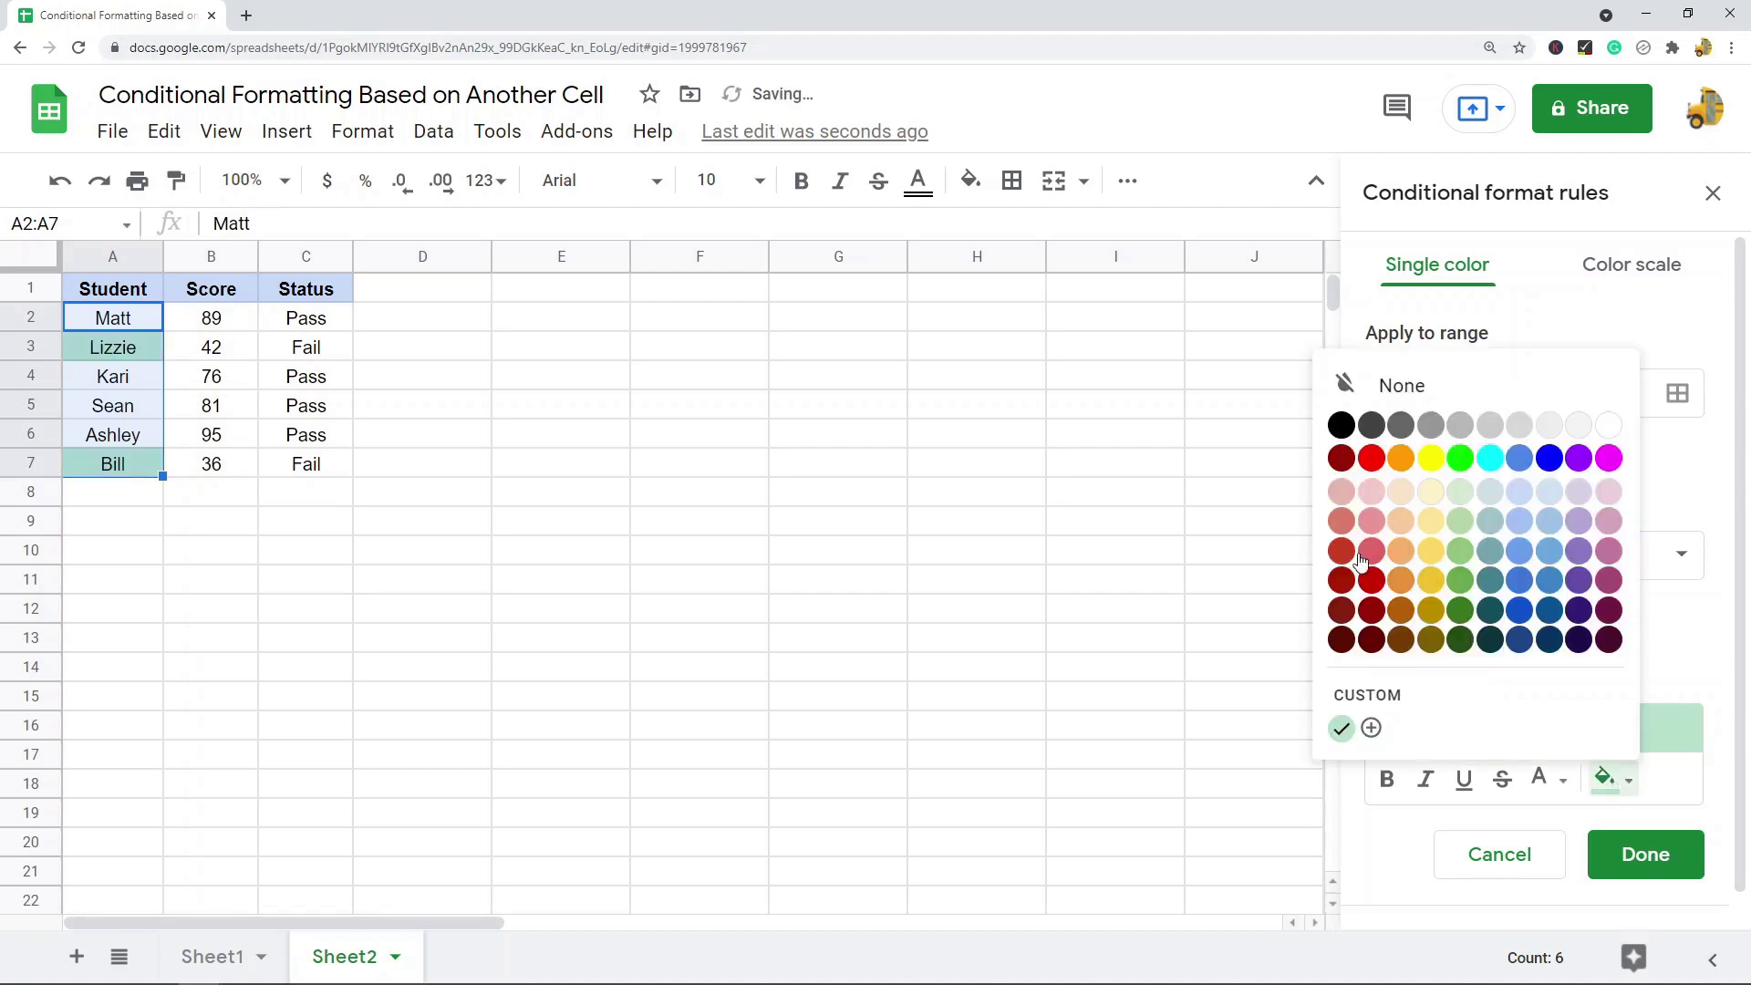
pyautogui.click(1337, 527)
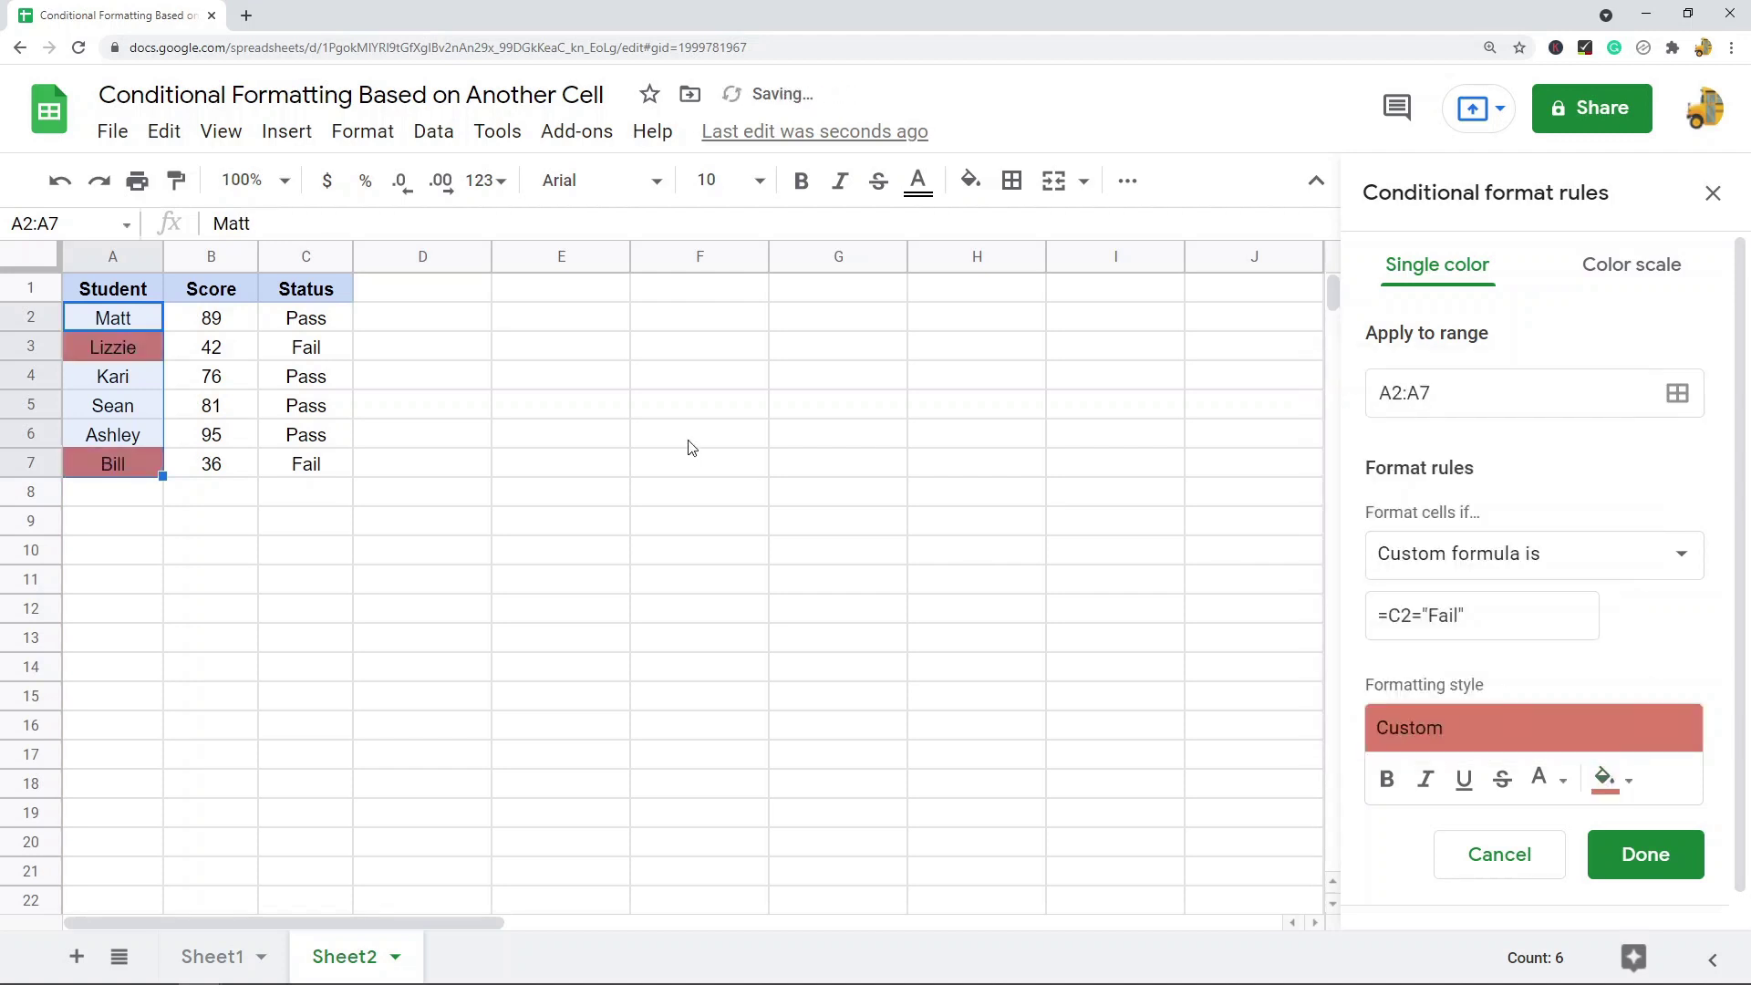
pyautogui.click(1642, 852)
pyautogui.click(1713, 193)
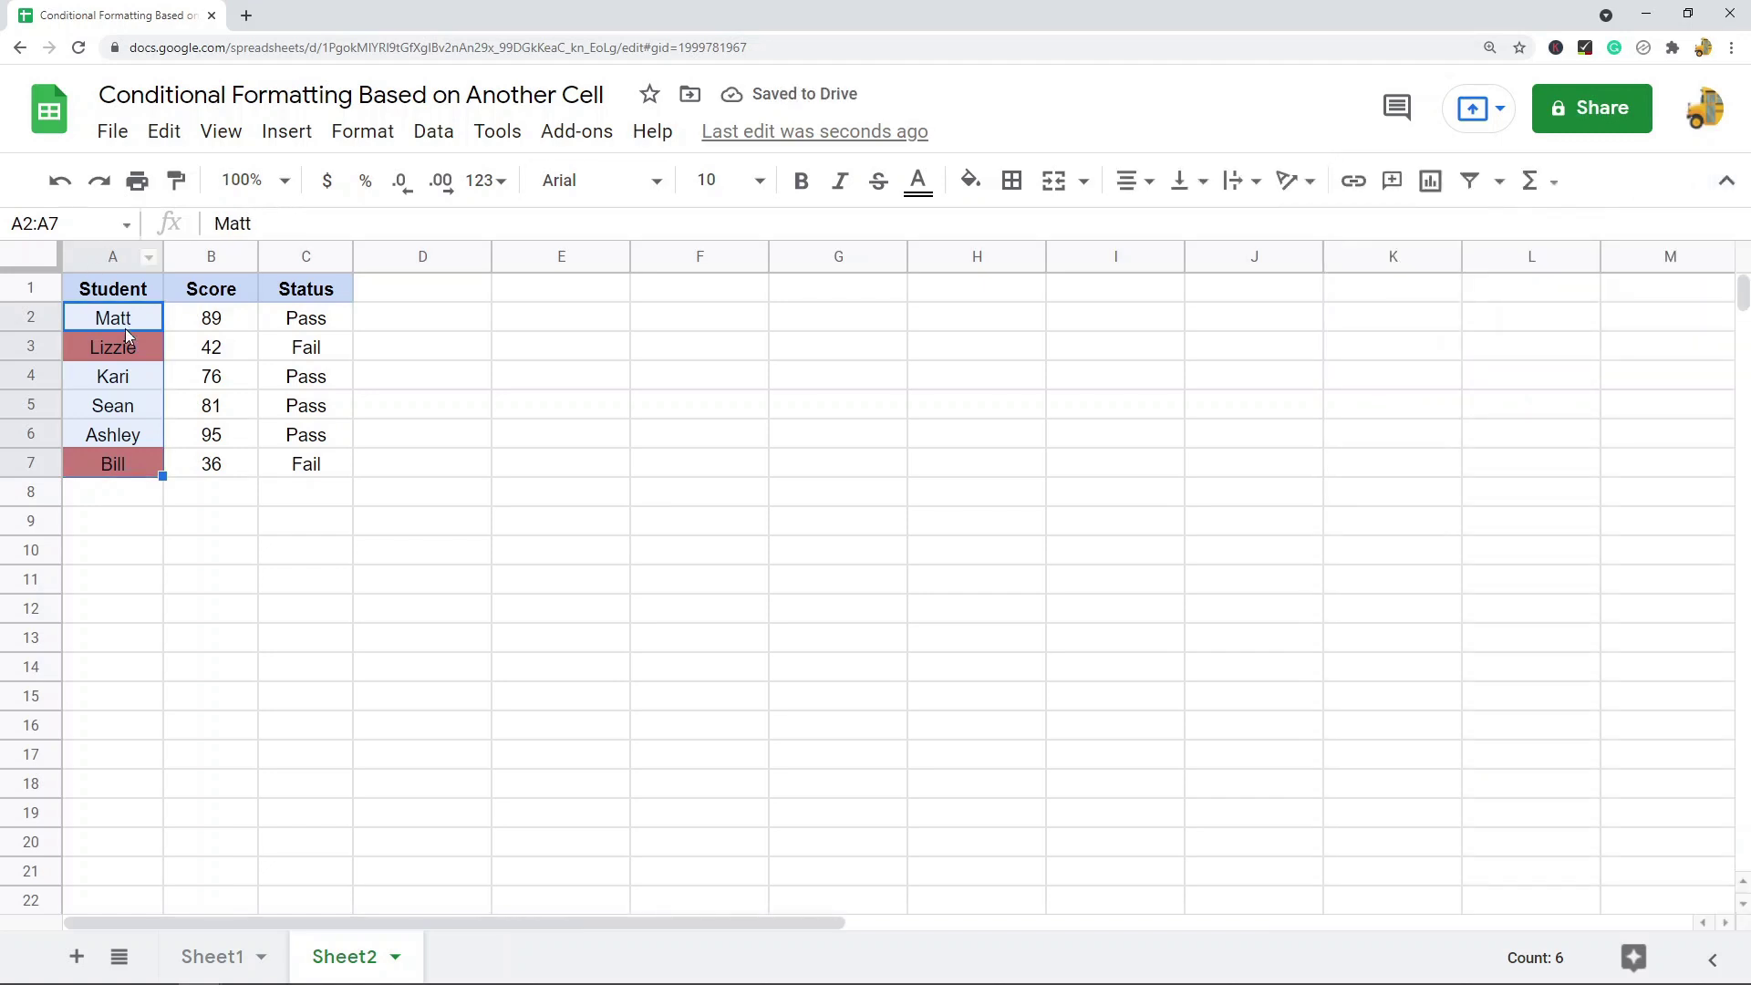
# Check the highlighted students against their Status and Score cells in rows 3 and 7.
pyautogui.click(132, 355)
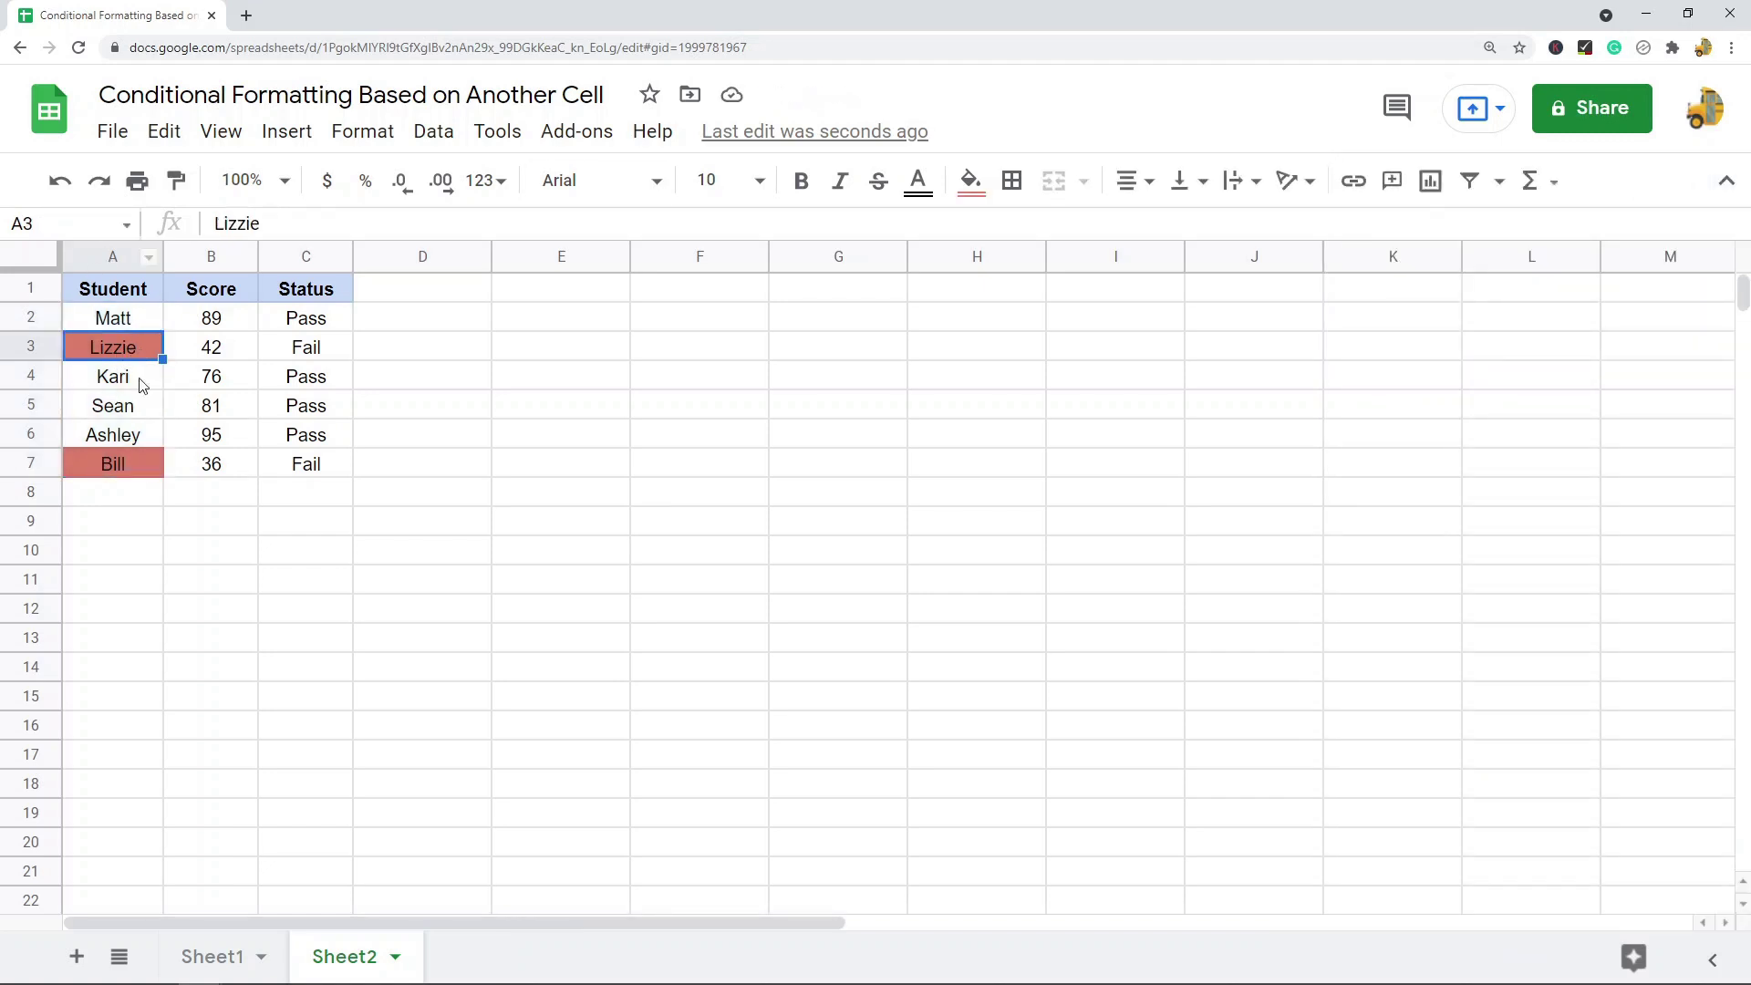
pyautogui.click(315, 348)
pyautogui.click(319, 473)
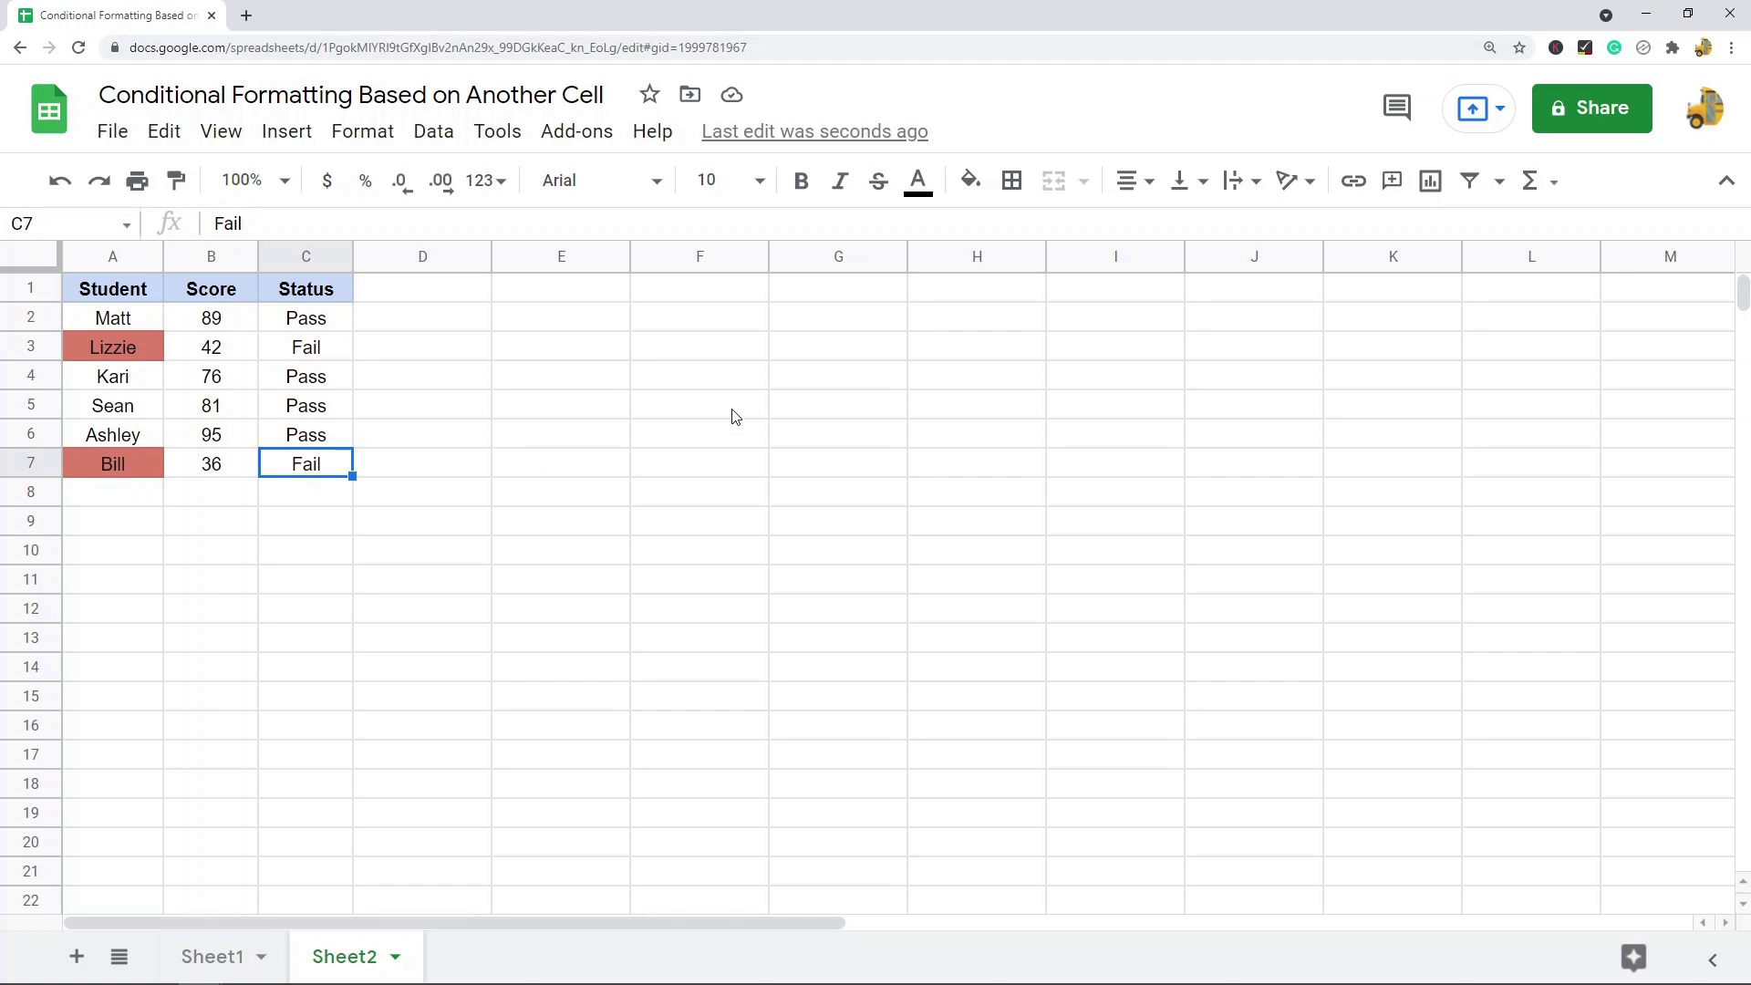
pyautogui.click(230, 358)
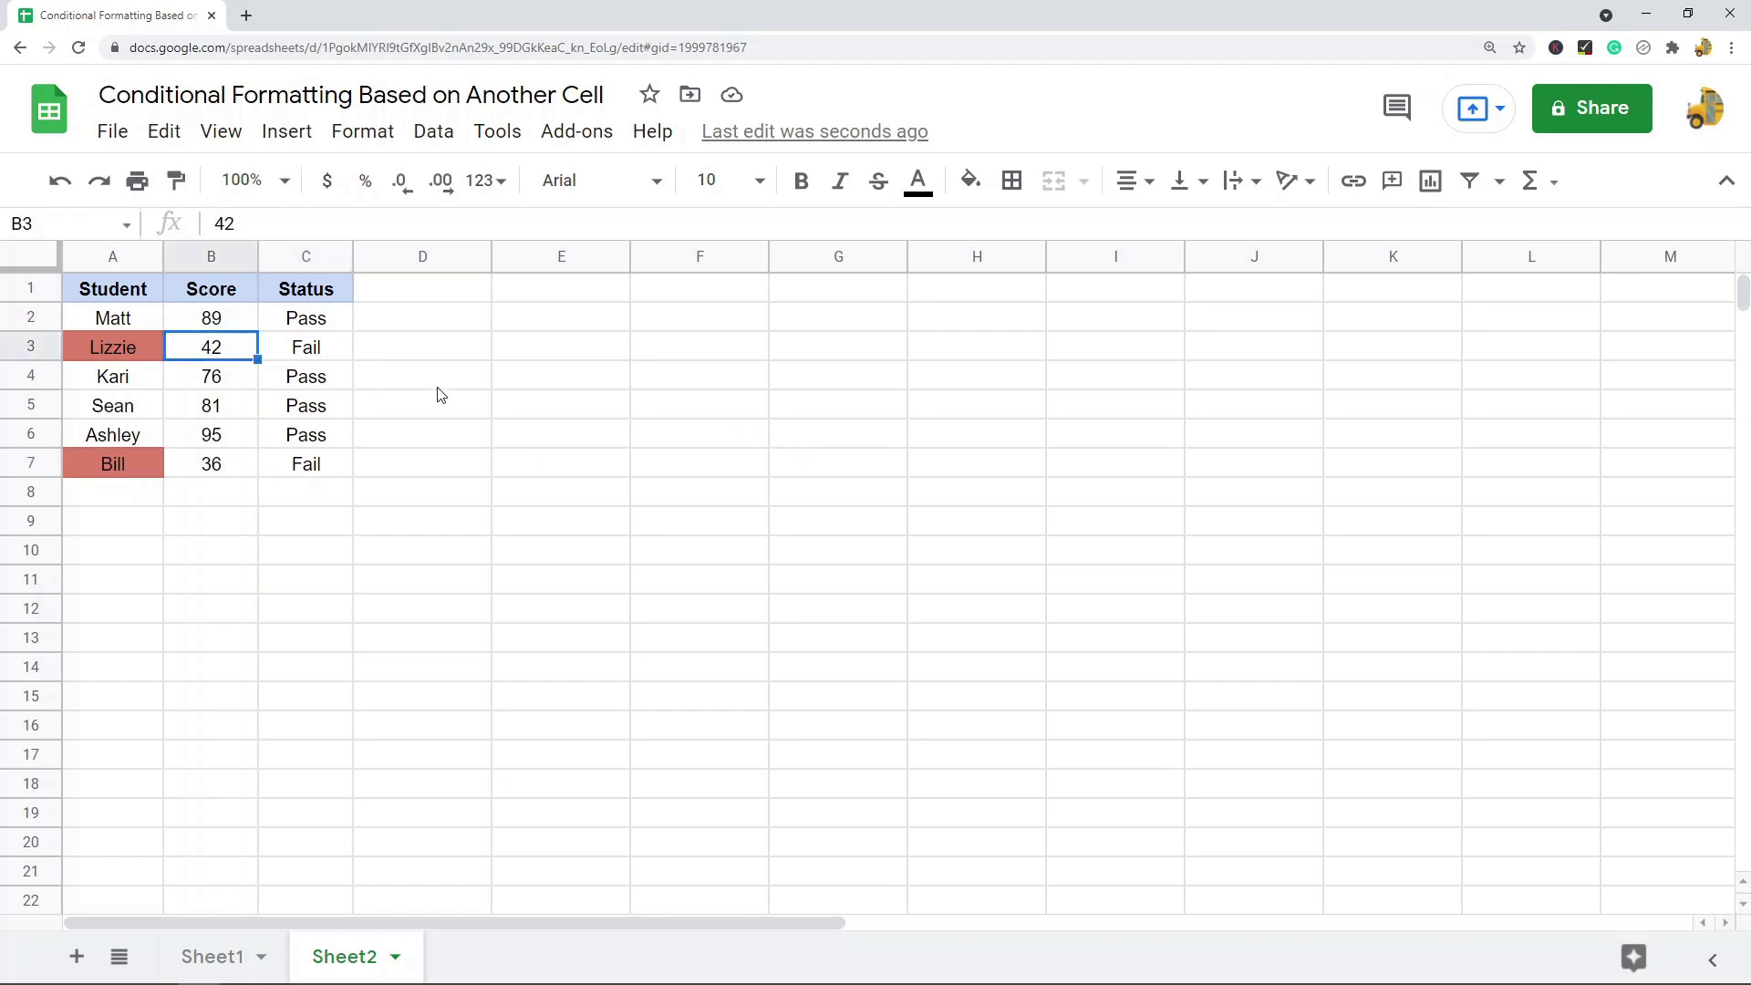